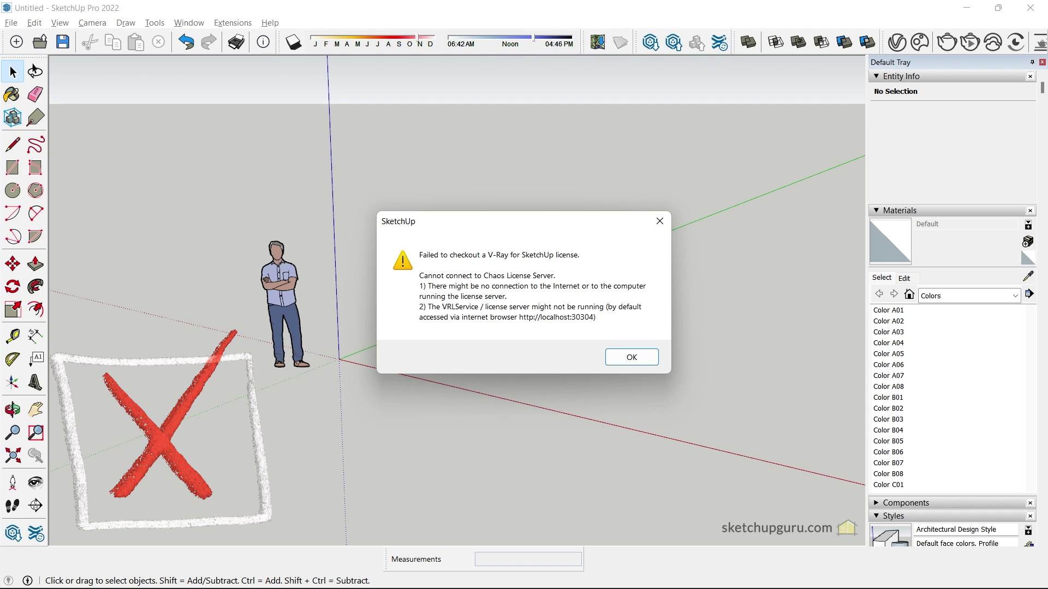
- Dismiss the V-Ray license error, then find and run Stop Chaos License Server through Windows search
left_click(631, 358)
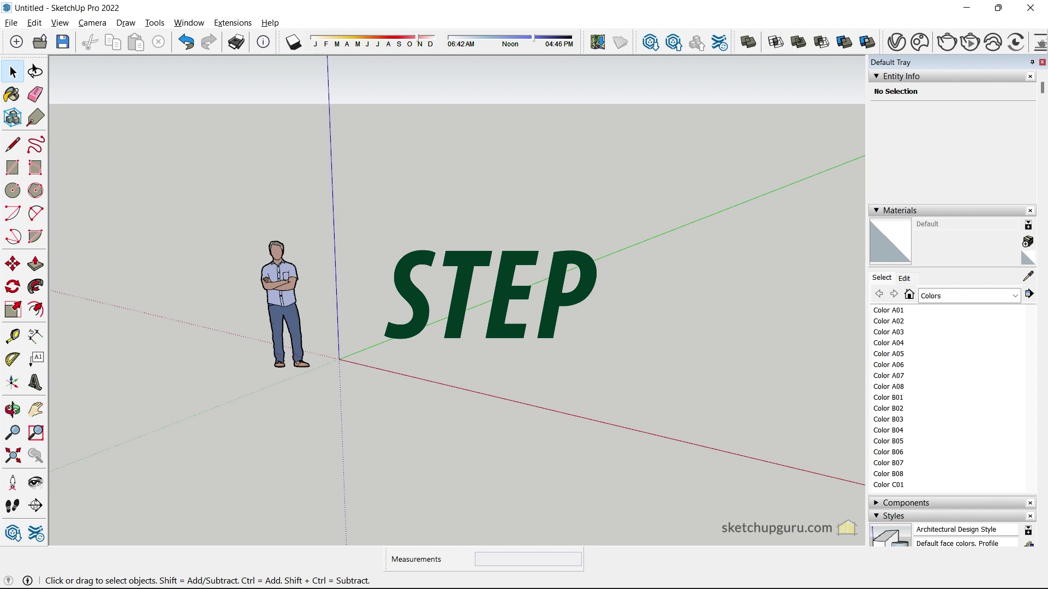
key("super")
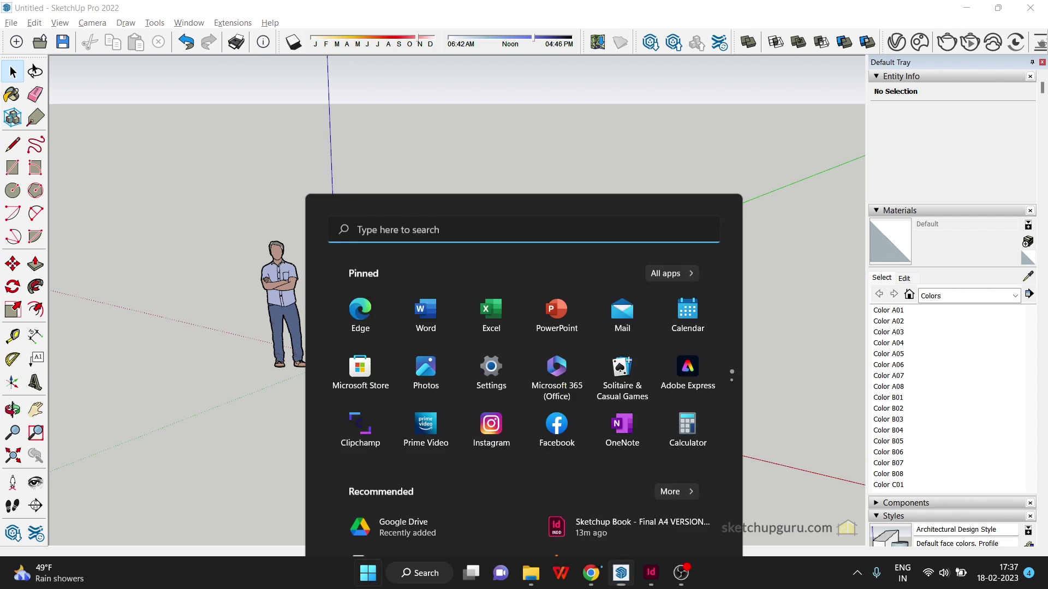
type("stop chaos")
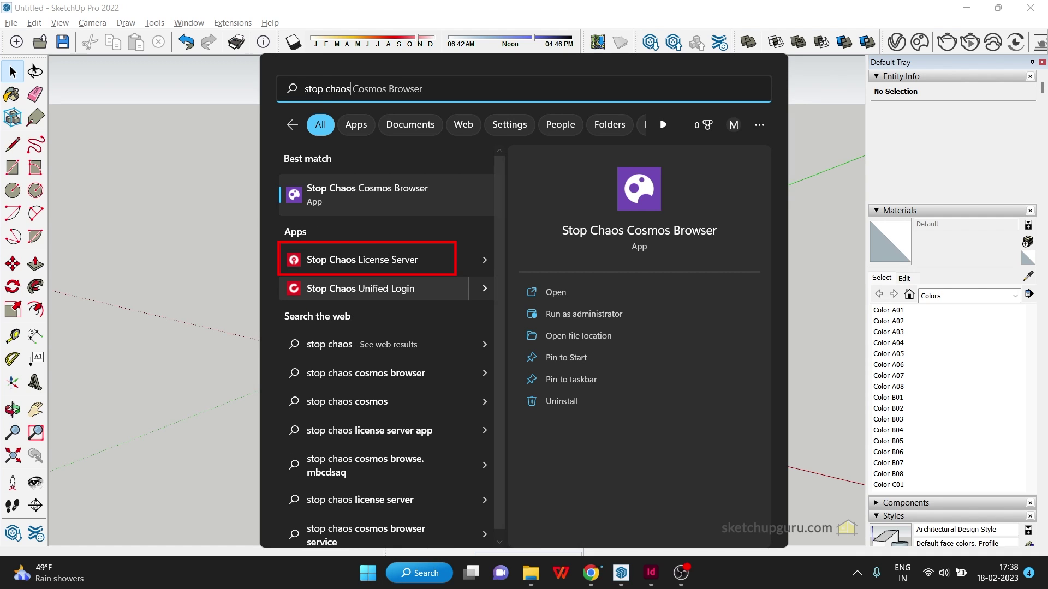
key("Down")
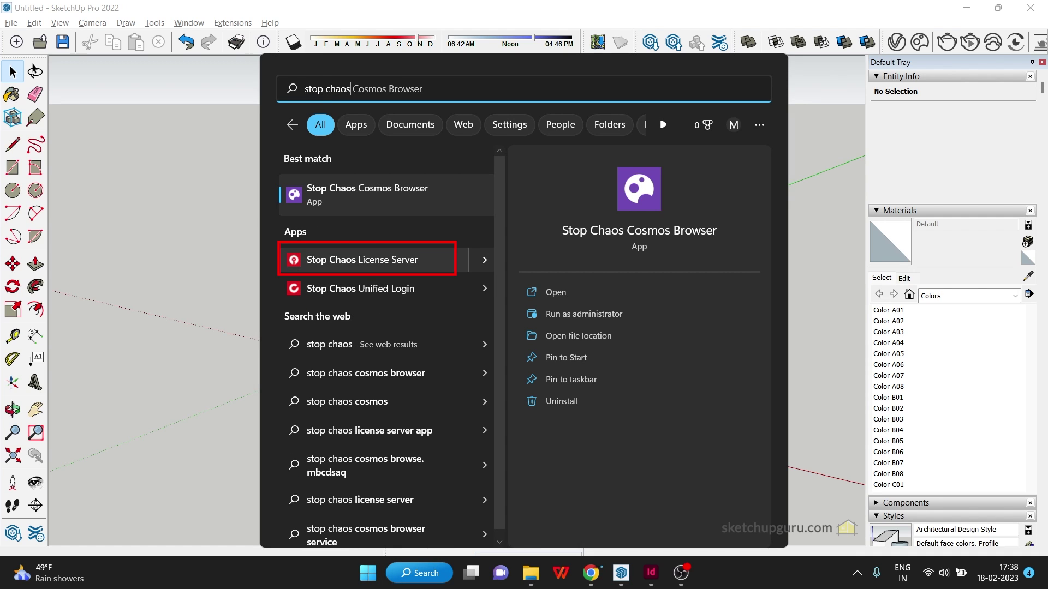
key("Return")
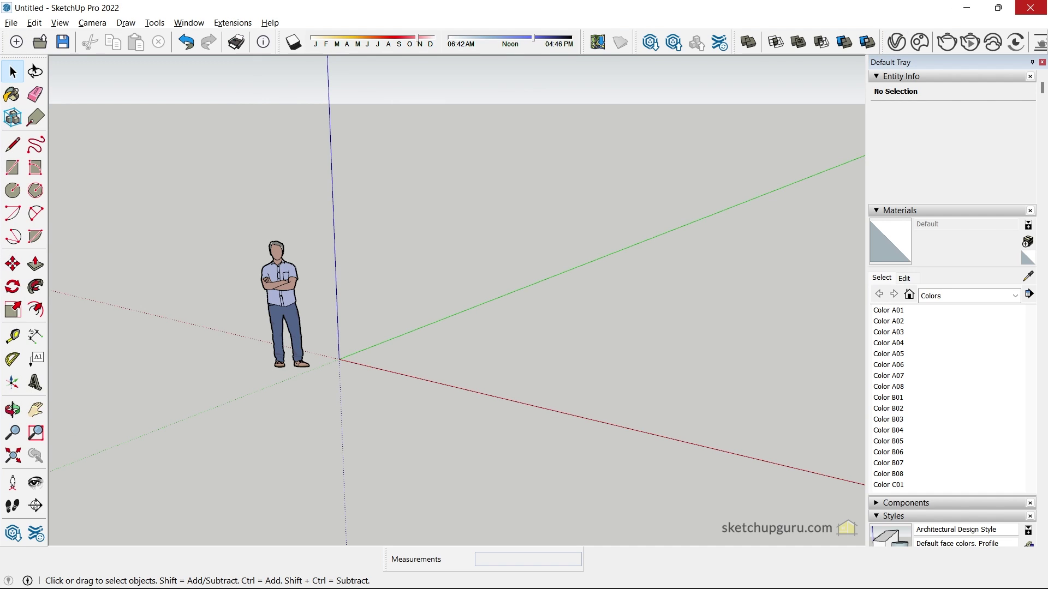
- Close SketchUp without saving the untitled model and search Windows for "start"
left_click(1030, 8)
left_click(527, 331)
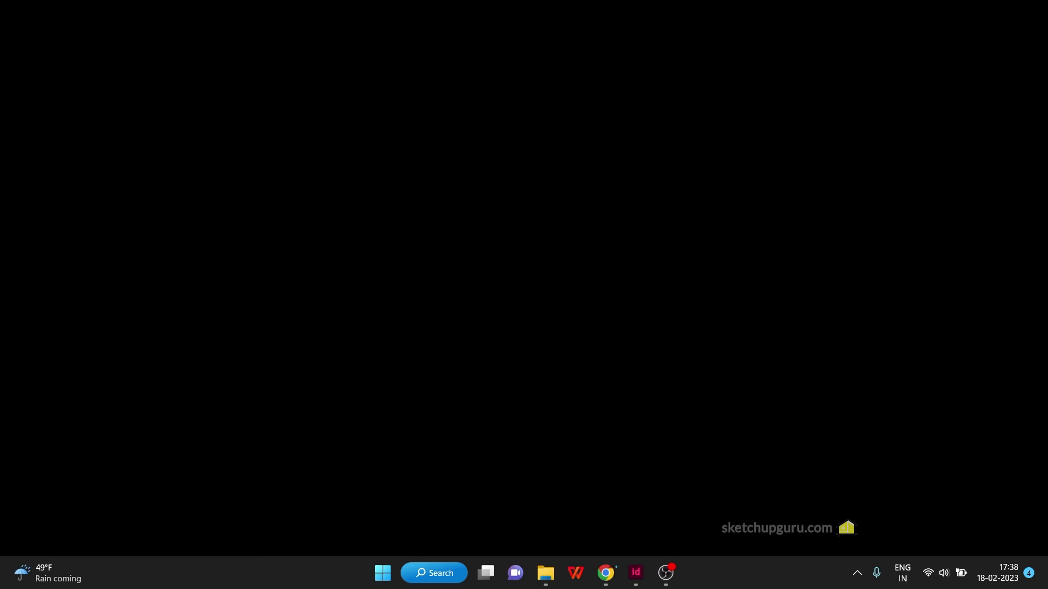
key("super")
type("start")
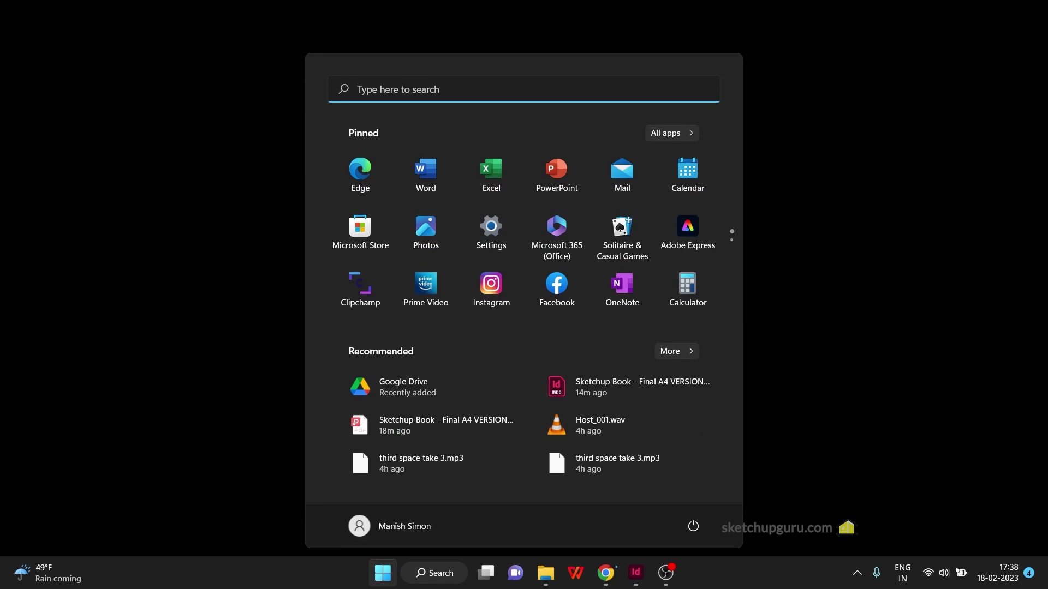
- Launch SketchUp Pro 2022 and start a render from the V-Ray Asset Editor
type("sket")
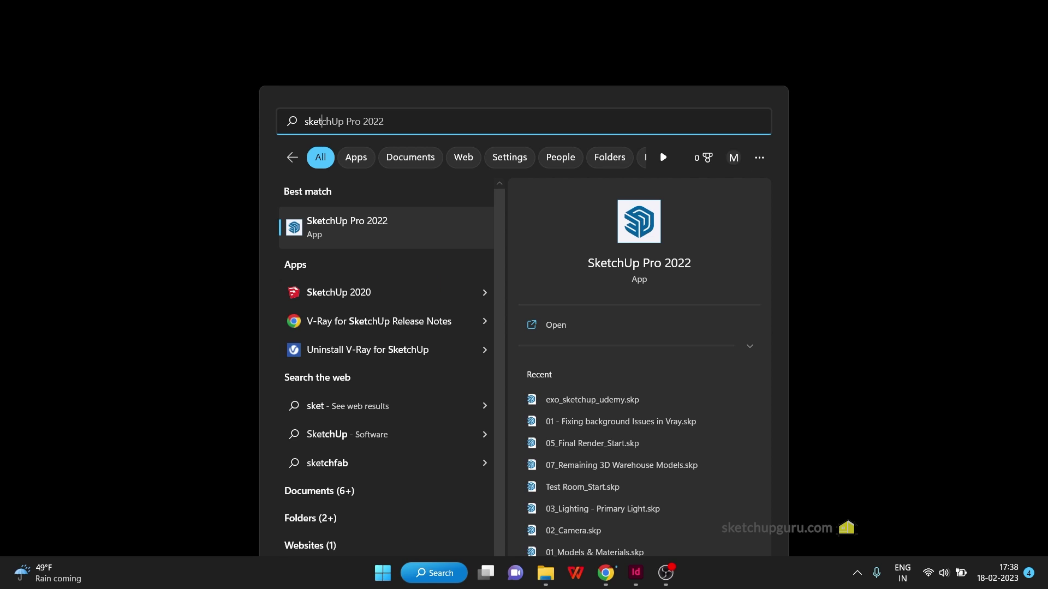
key("Return")
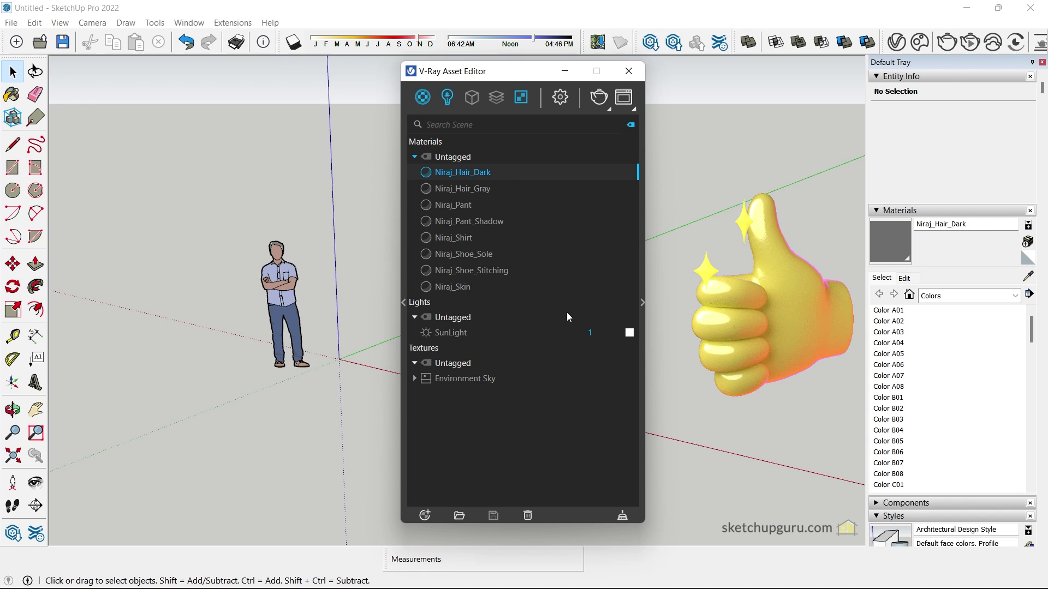
left_click(597, 97)
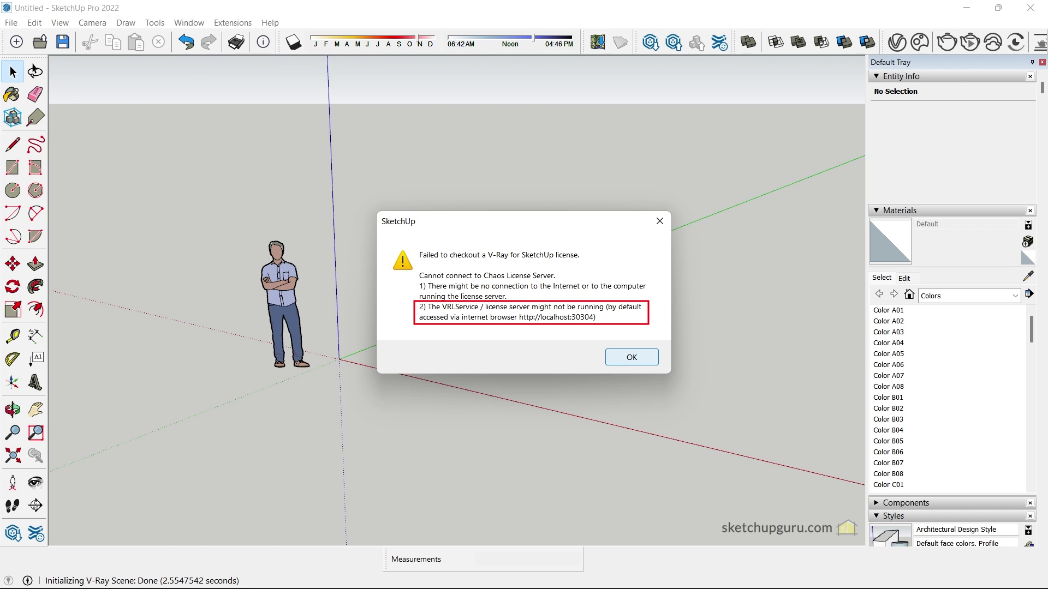
- Dismiss the V-Ray license error and open the license server page at localhost:30304 in Chrome
left_click(631, 357)
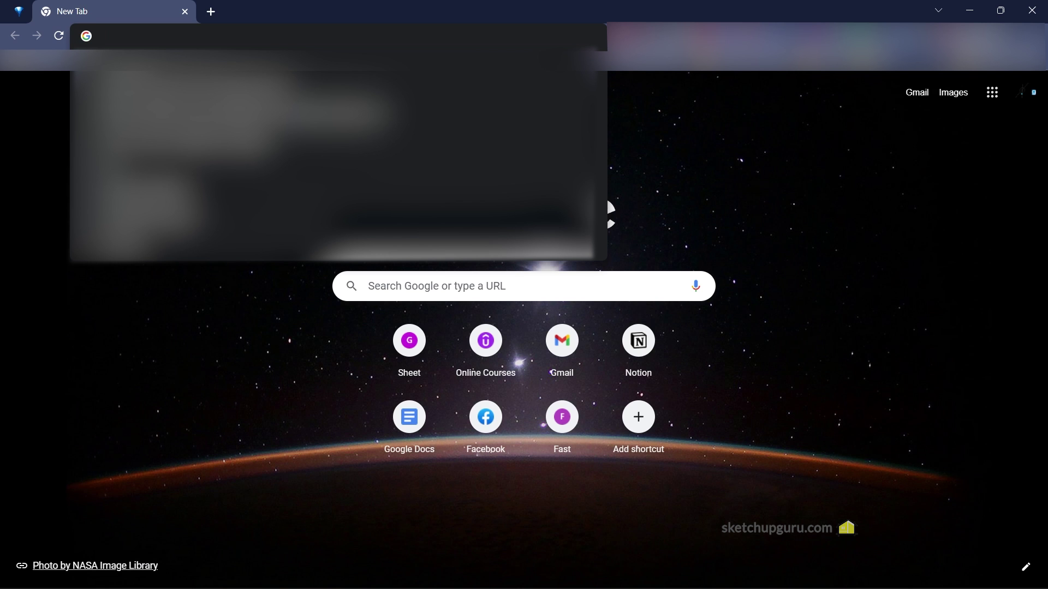
type("local")
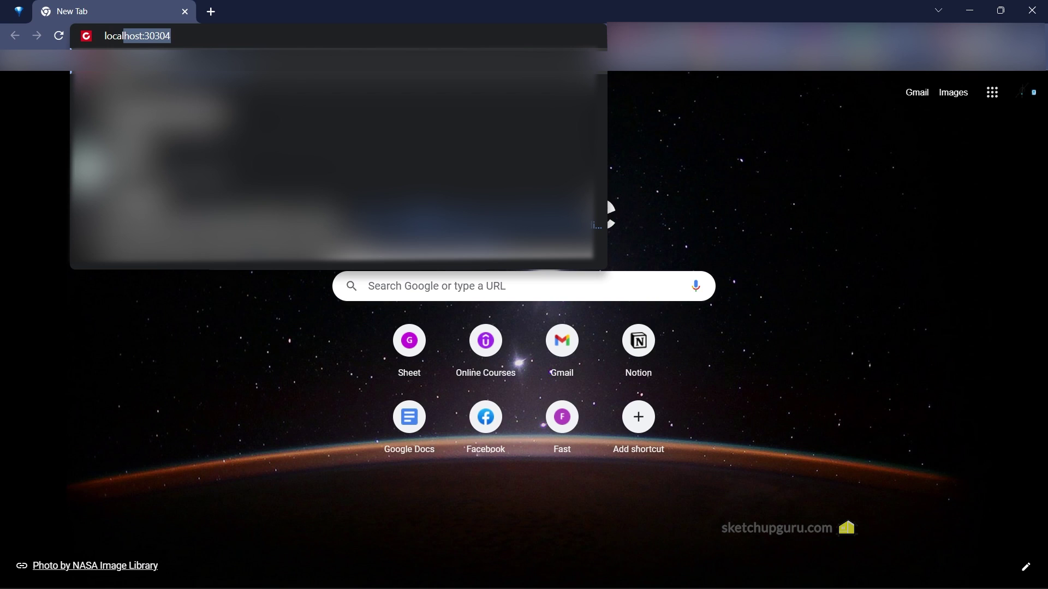
key("Return")
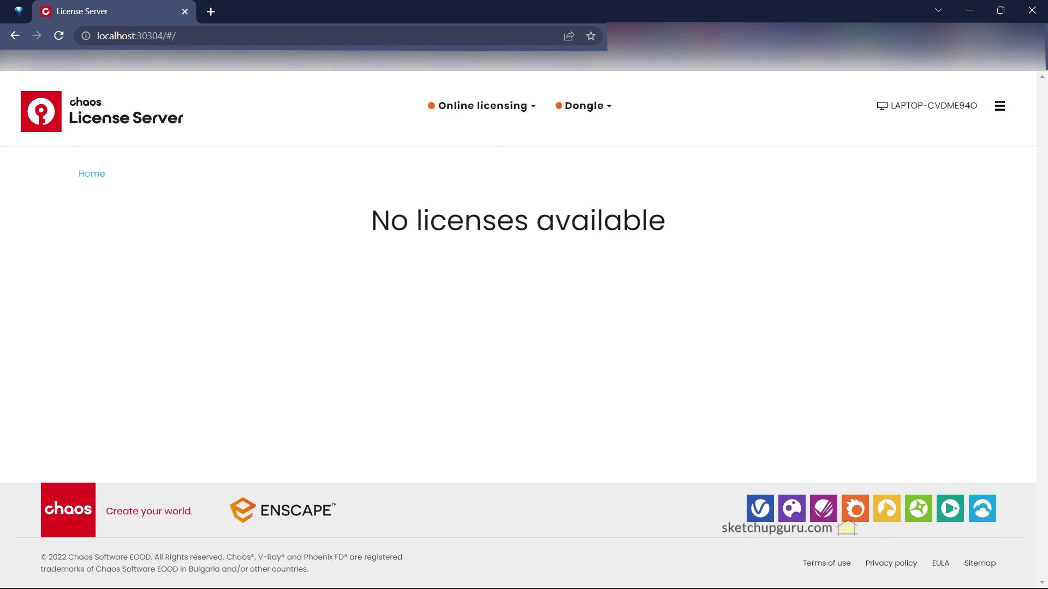
- Examine the license availability message and the Online licensing connection details on the Chaos License Server page
left_click_drag(372, 221, 666, 221)
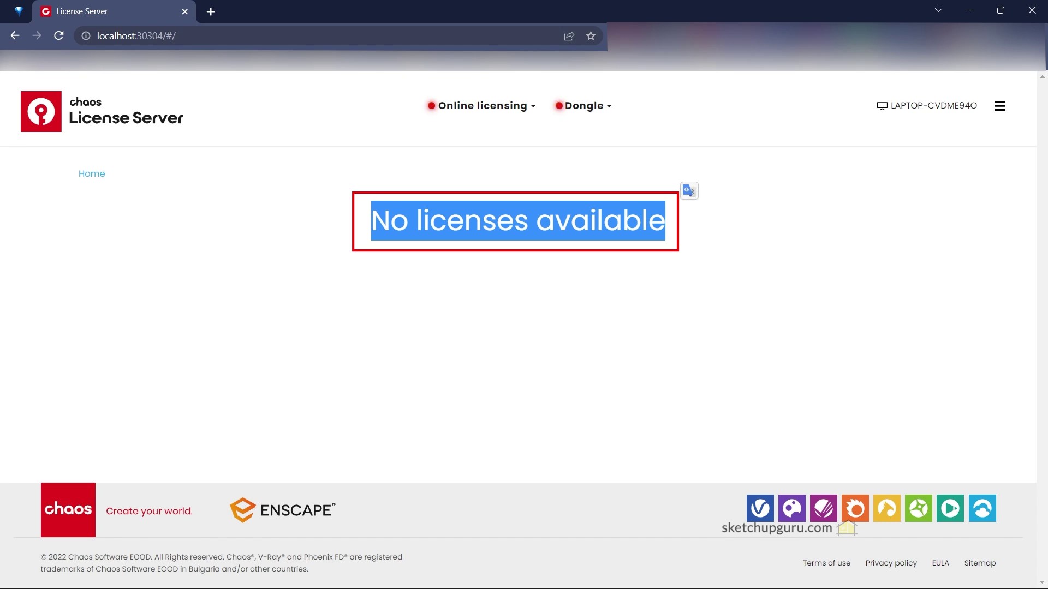
left_click(688, 192)
left_click(689, 192)
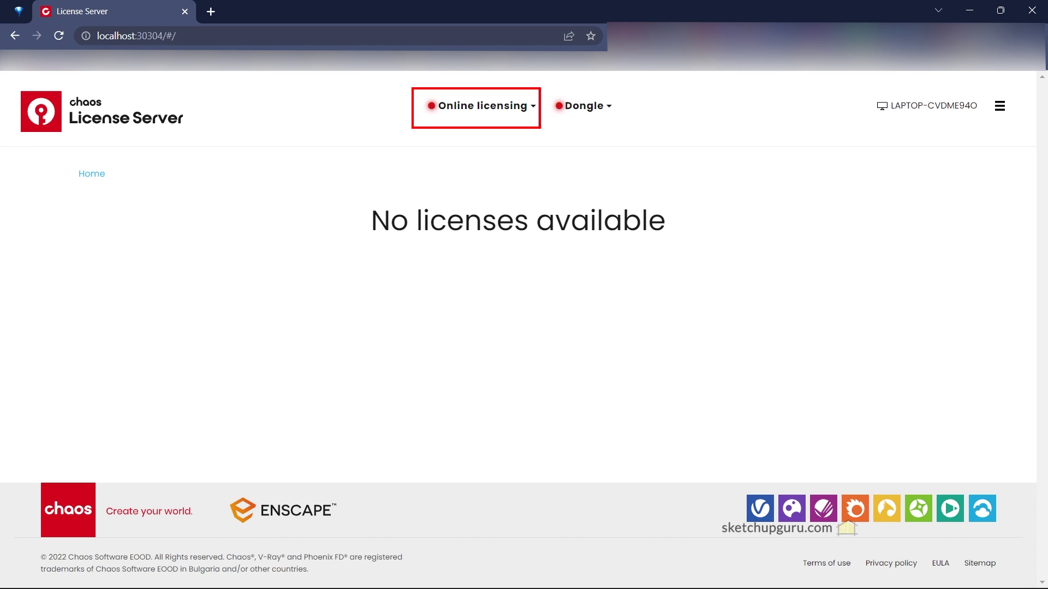
left_click(482, 106)
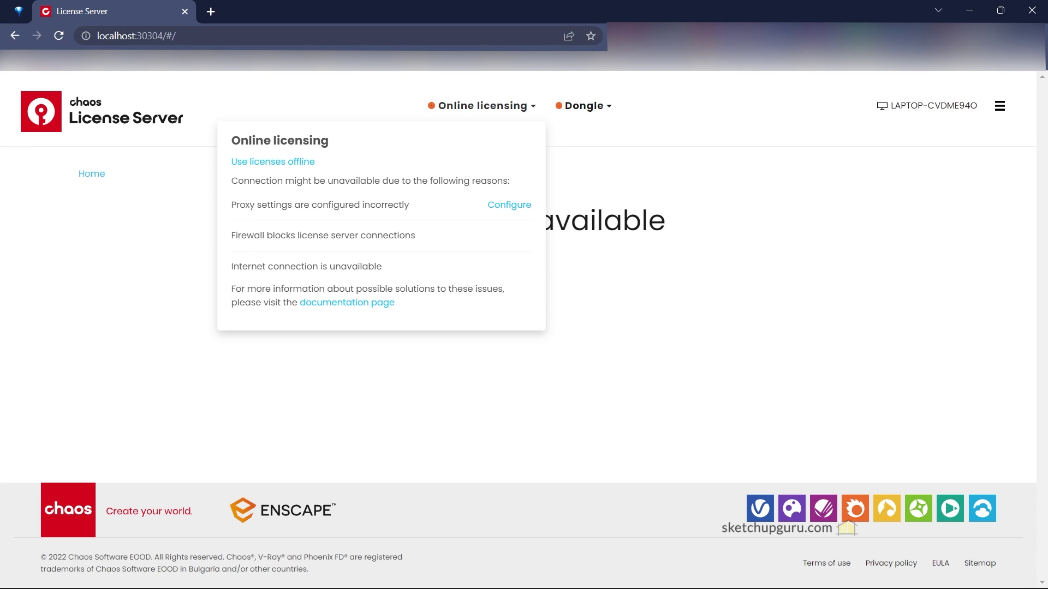
left_click(482, 106)
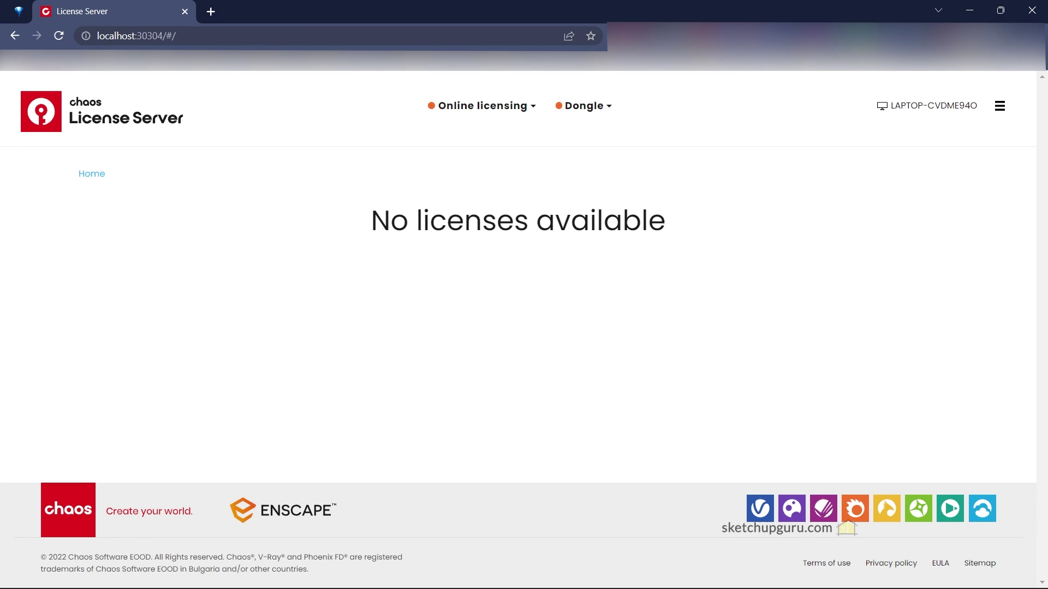
left_click(486, 105)
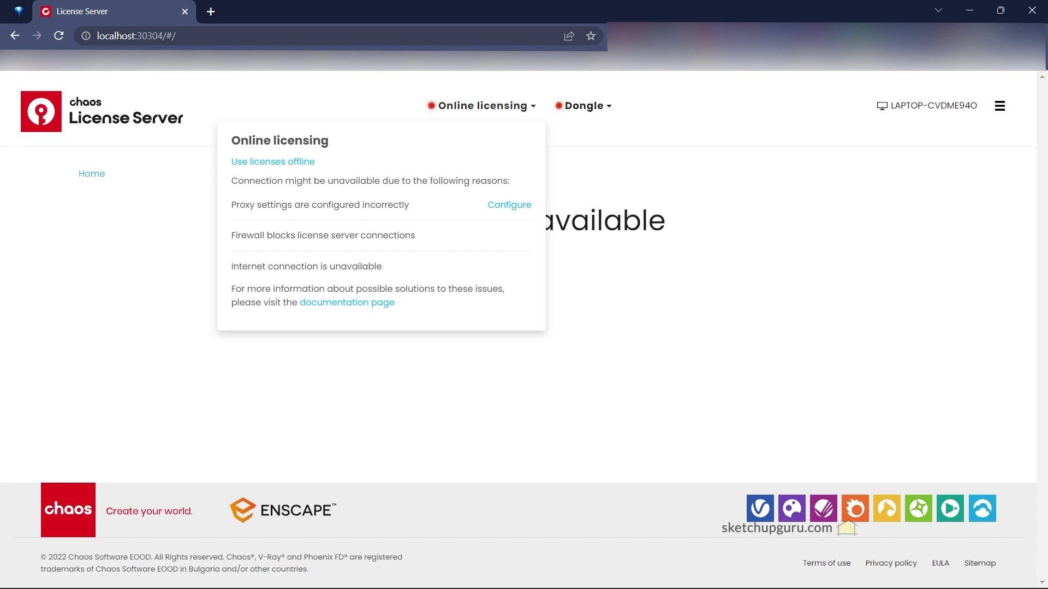
left_click(485, 106)
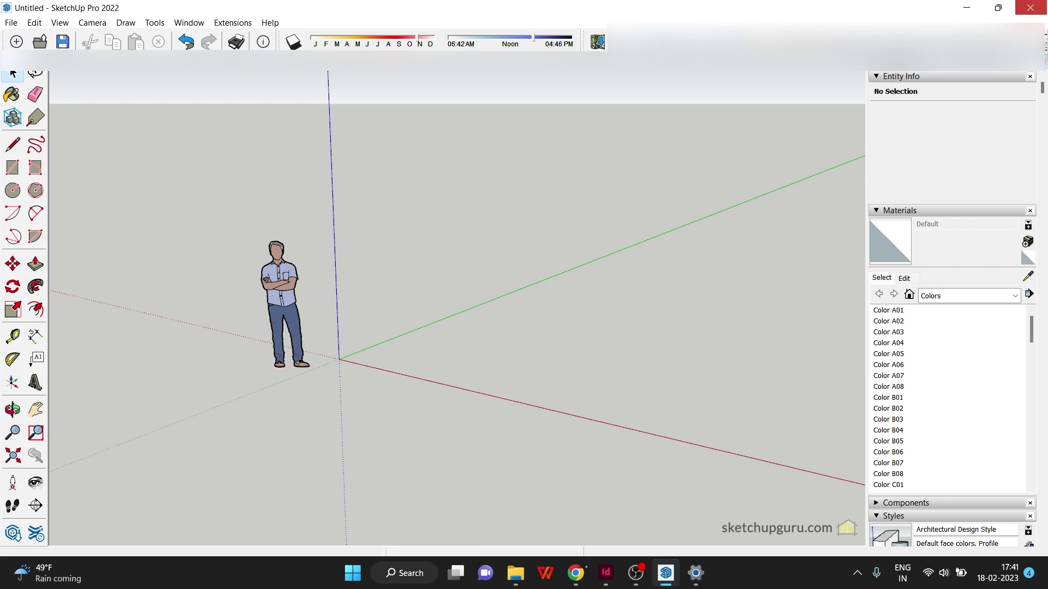
- Close SketchUp without saving the untitled model and uninstall Chaos License Server
left_click(1030, 8)
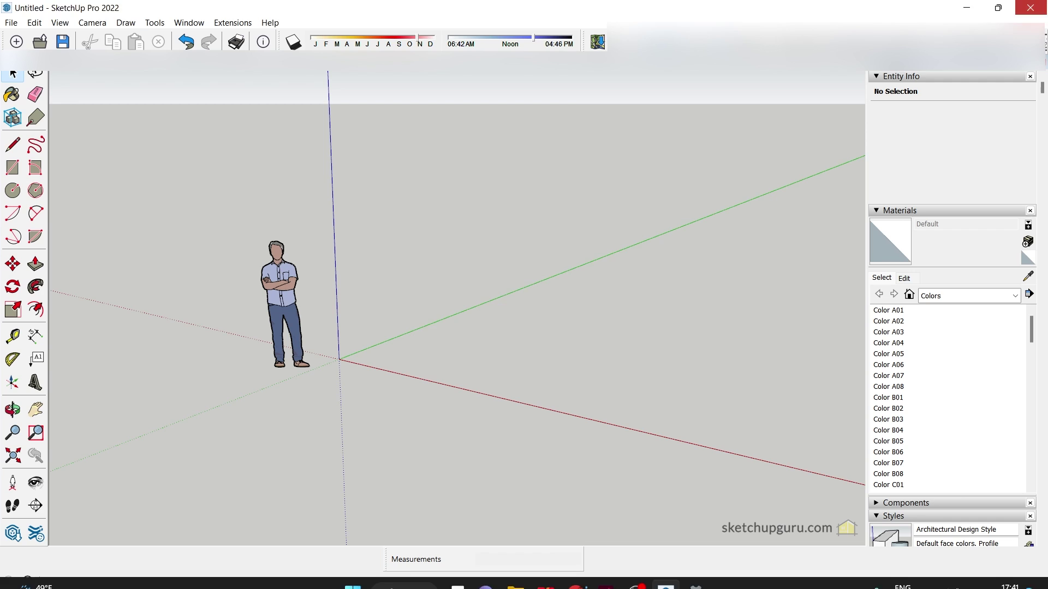
left_click(526, 331)
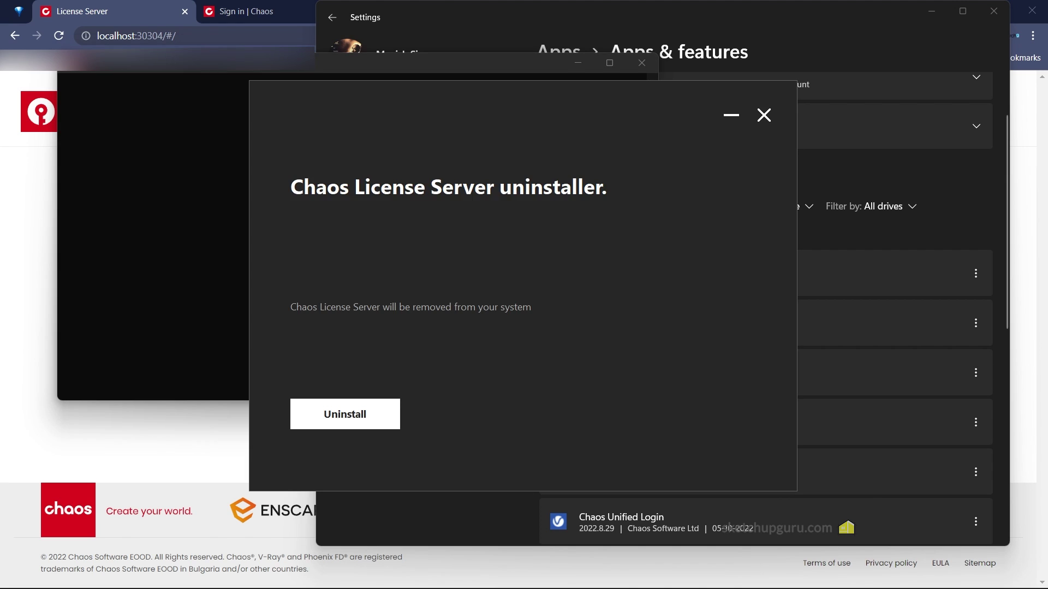
left_click(345, 414)
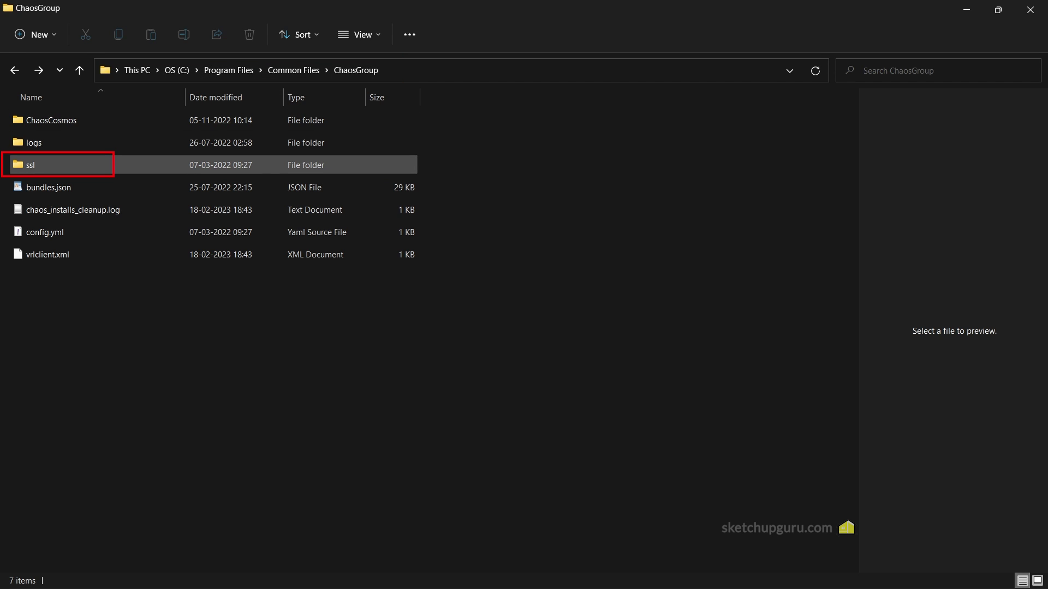
- Permanently delete the ssl folder from C:\Program Files\Common Files\ChaosGroup, granting administrator permission
left_click(31, 165)
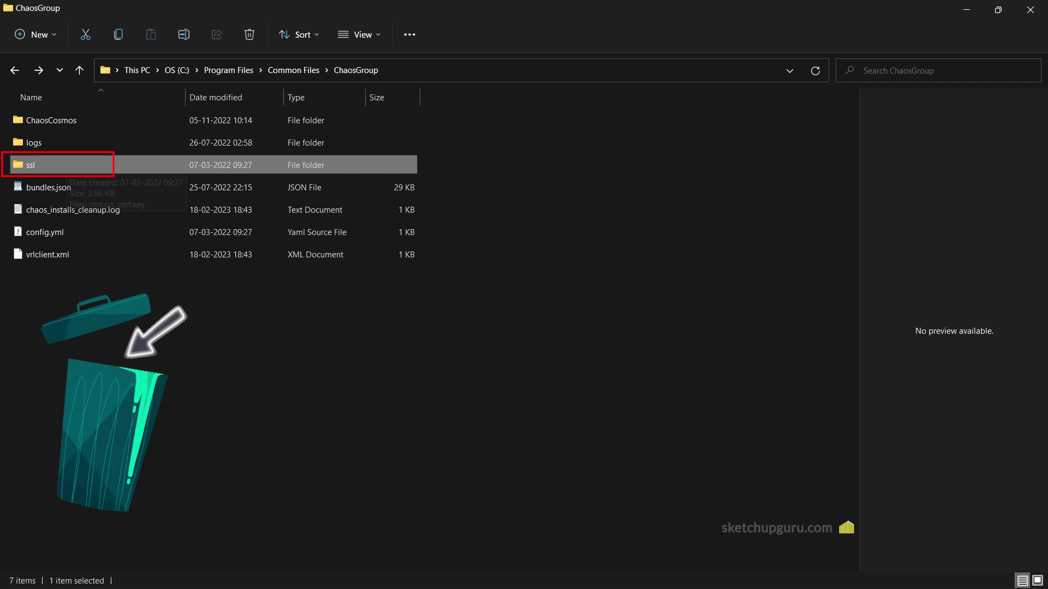
key("shift+Delete")
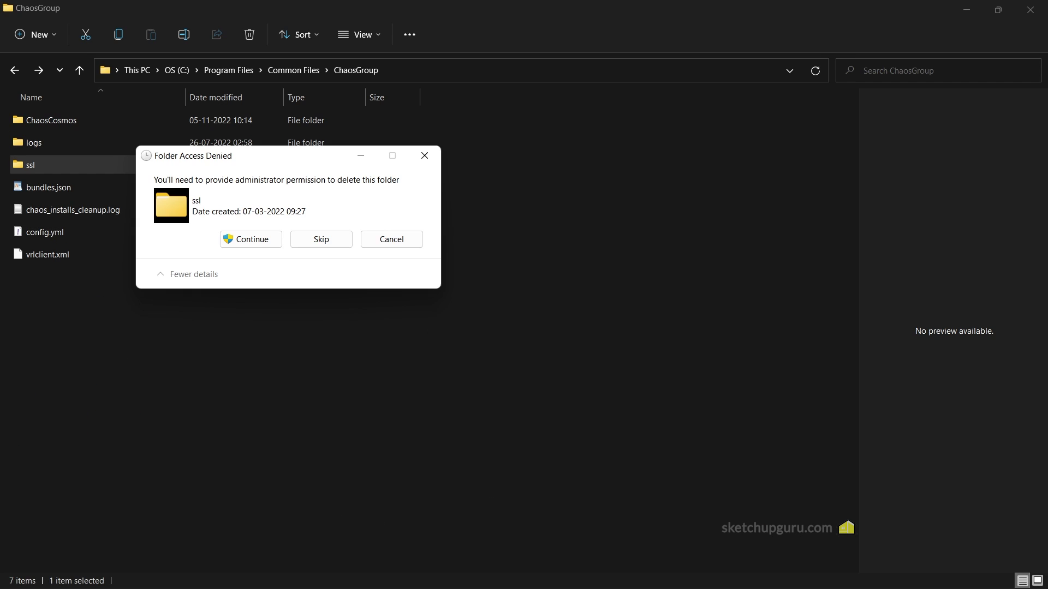
key("Return")
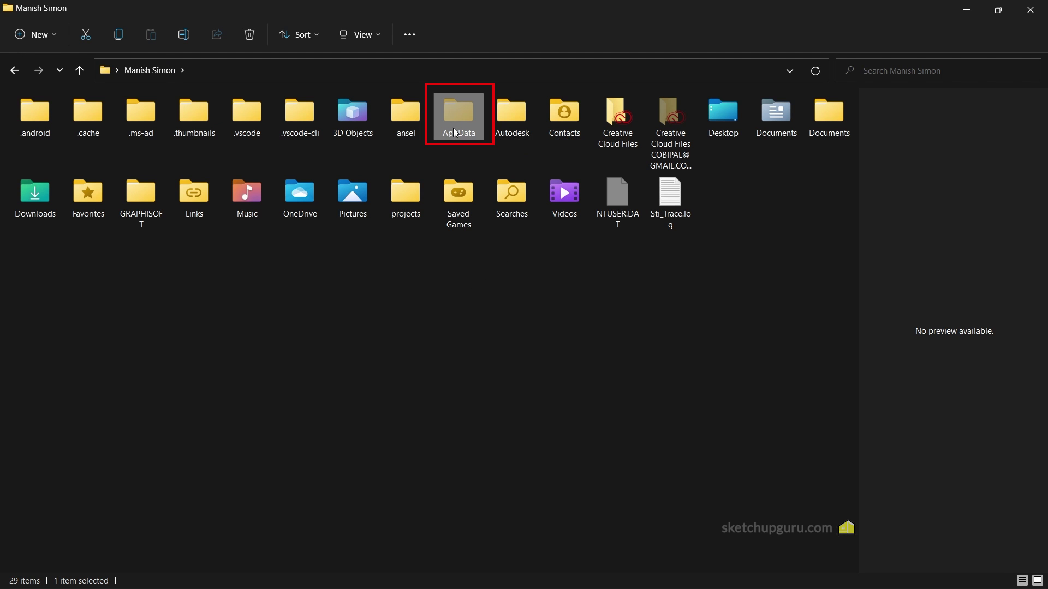
- Go to the AppData\Roaming\Chaos\VRLService folder in the user profile and select its ssl folder
double_click(455, 134)
double_click(74, 160)
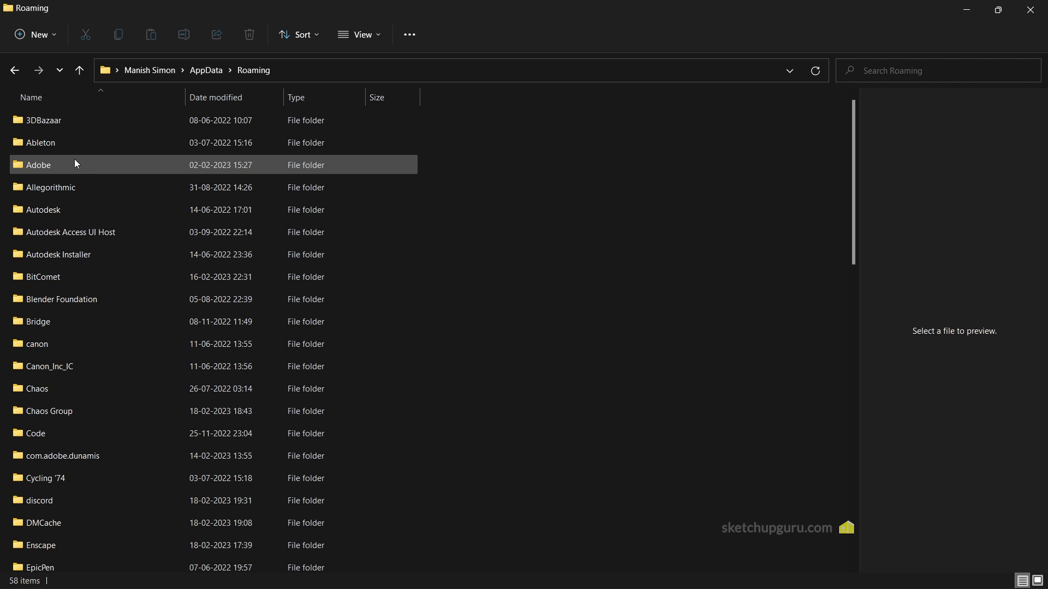
left_click(56, 391)
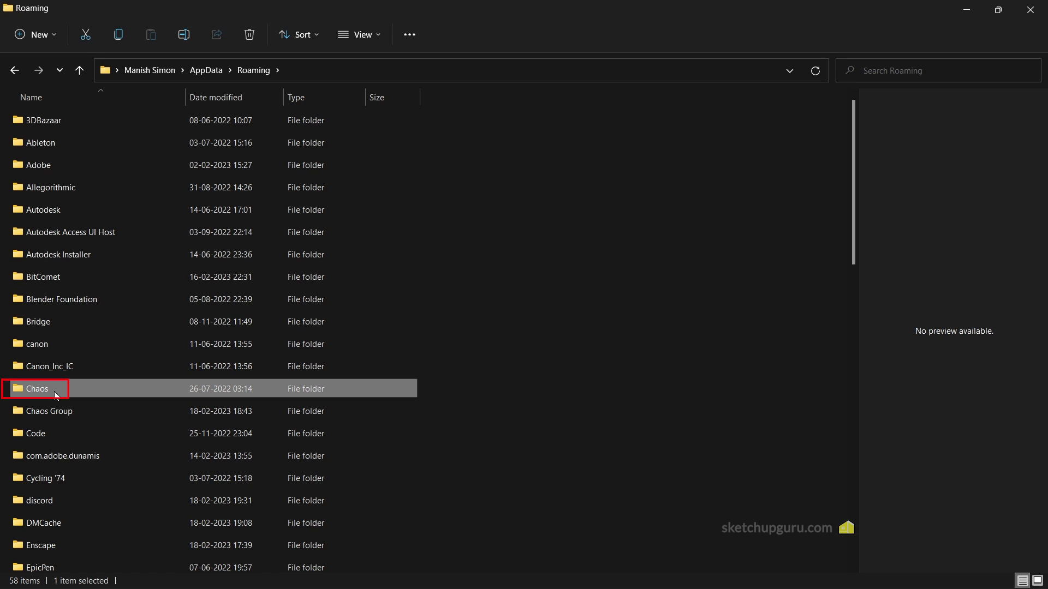
double_click(57, 394)
double_click(40, 120)
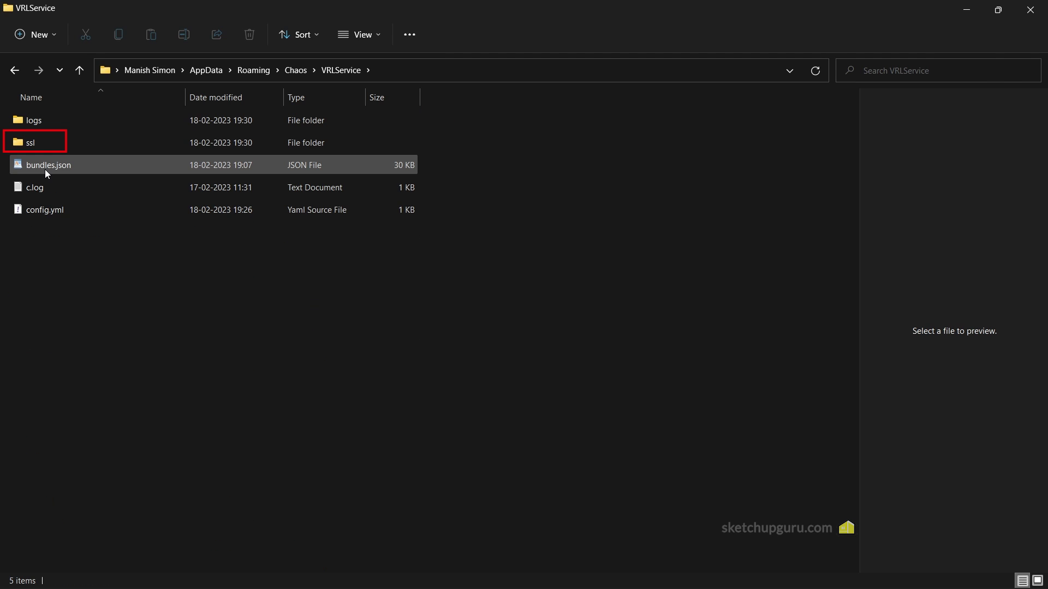
left_click(33, 143)
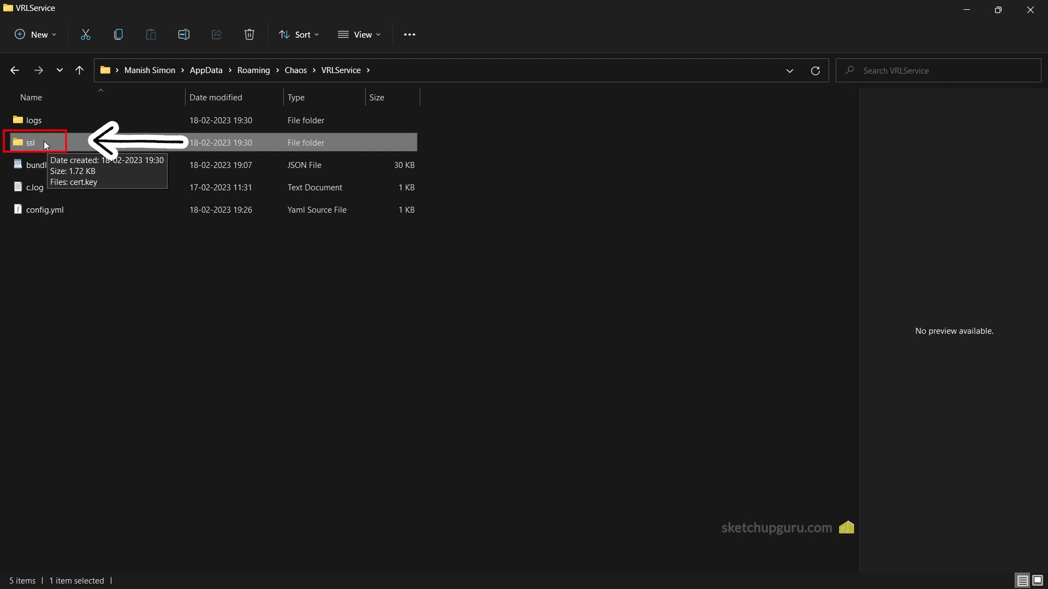
- Download License Server 6.0.0 for Windows from the Chaos downloads page and launch the cgls_win_6.0.0.exe installer
left_click(604, 266)
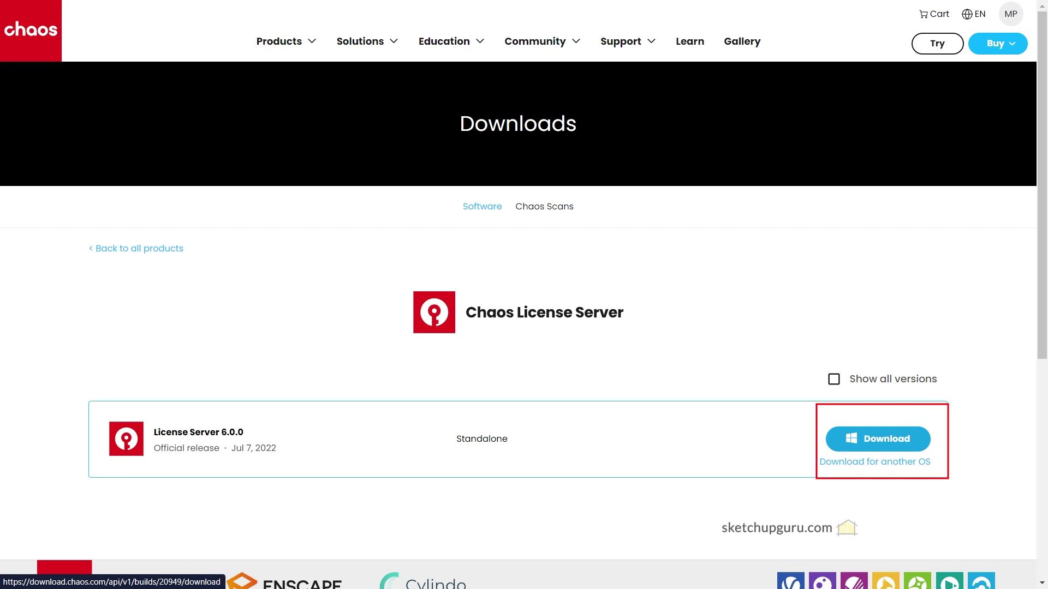
left_click(878, 440)
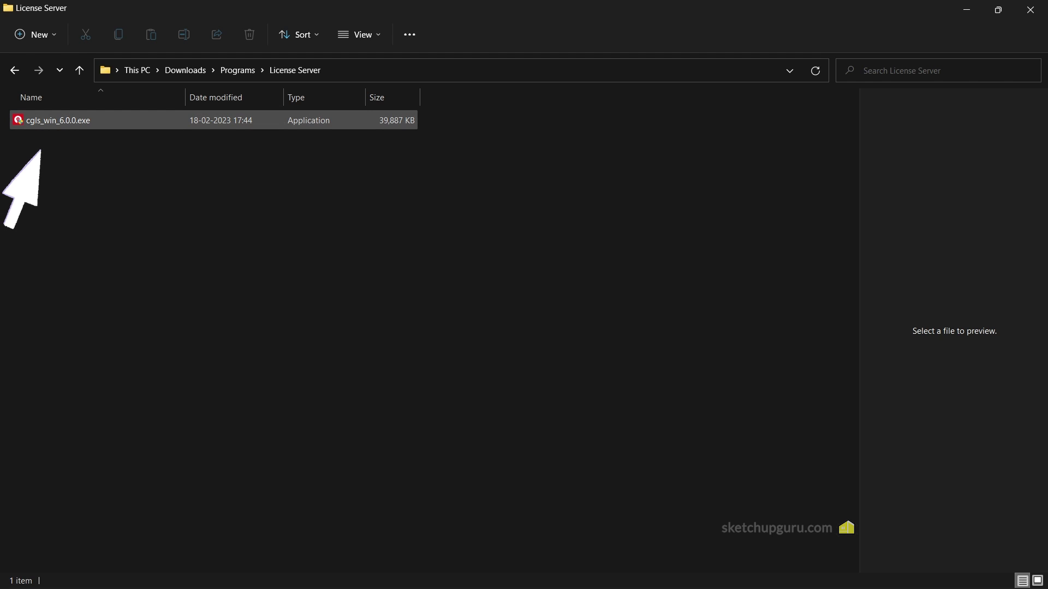
left_click(51, 123)
right_click(63, 123)
left_click(136, 186)
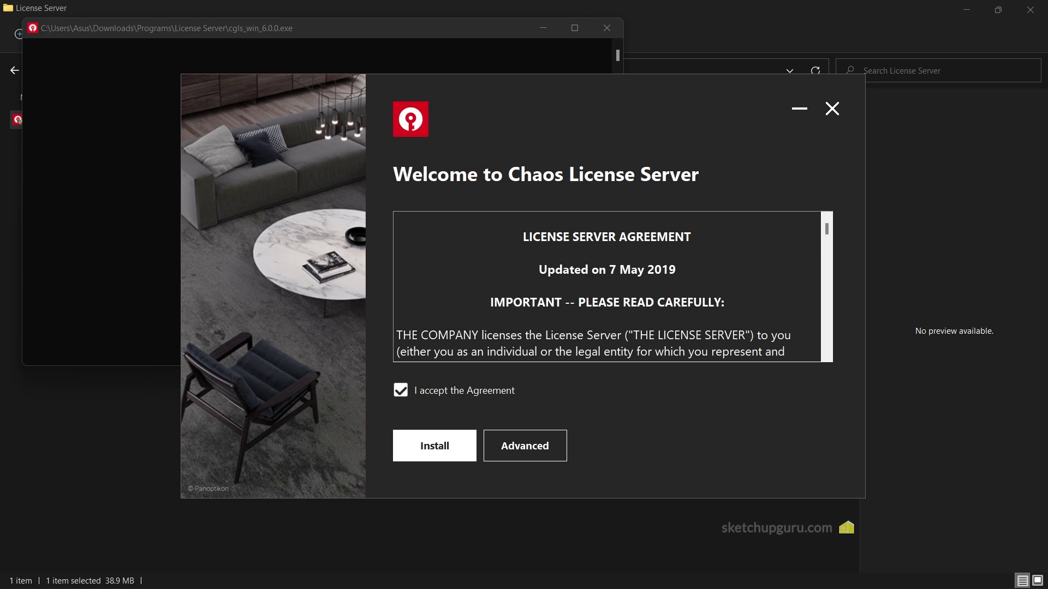
- Proceed with the advanced License Server installation and enter the account's email or username and password for activation
left_click(525, 446)
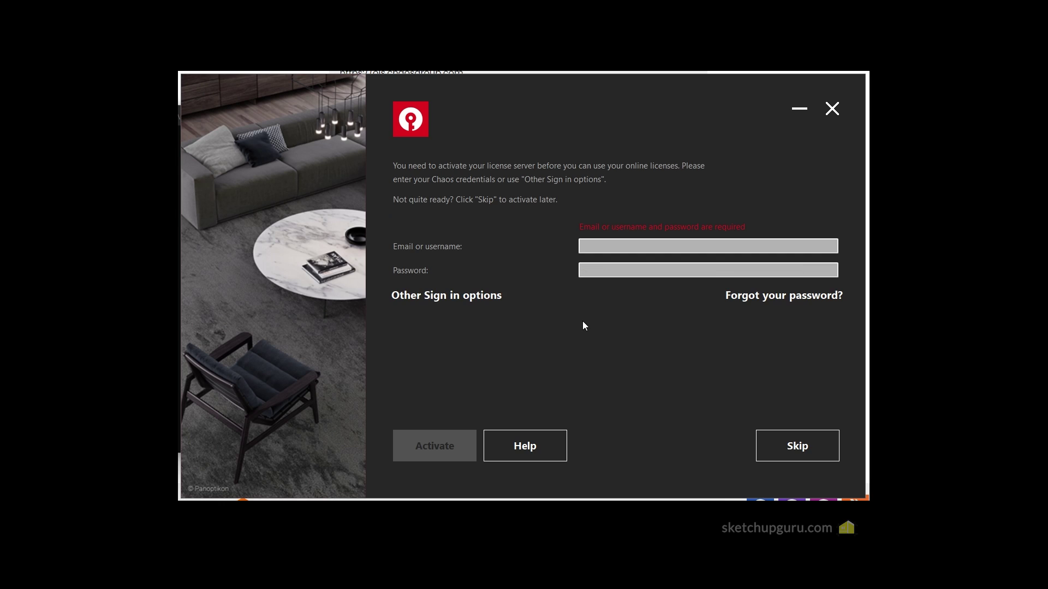
left_click(612, 241)
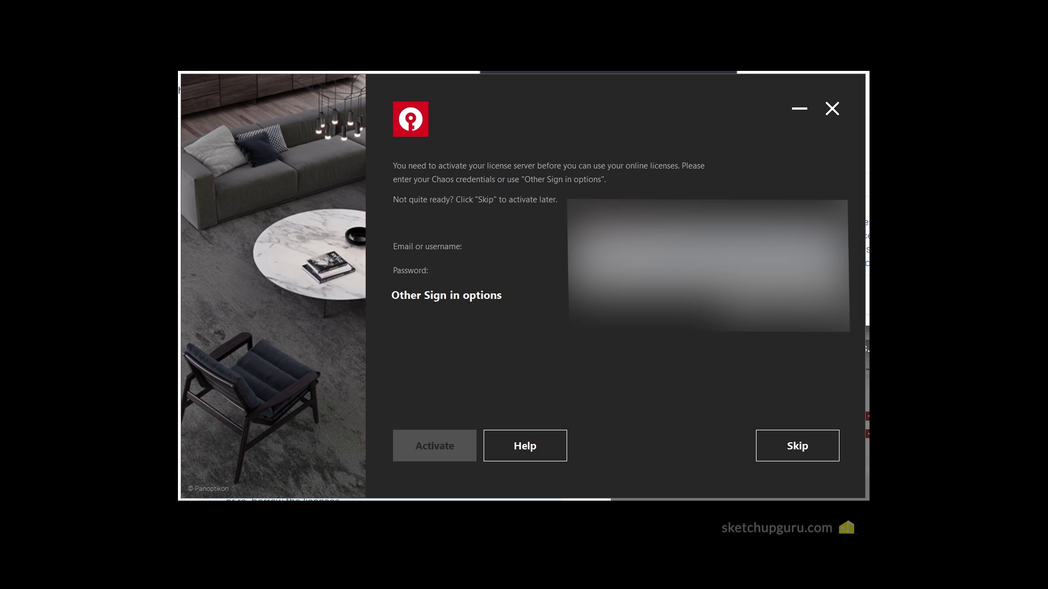
key("ctrl+v")
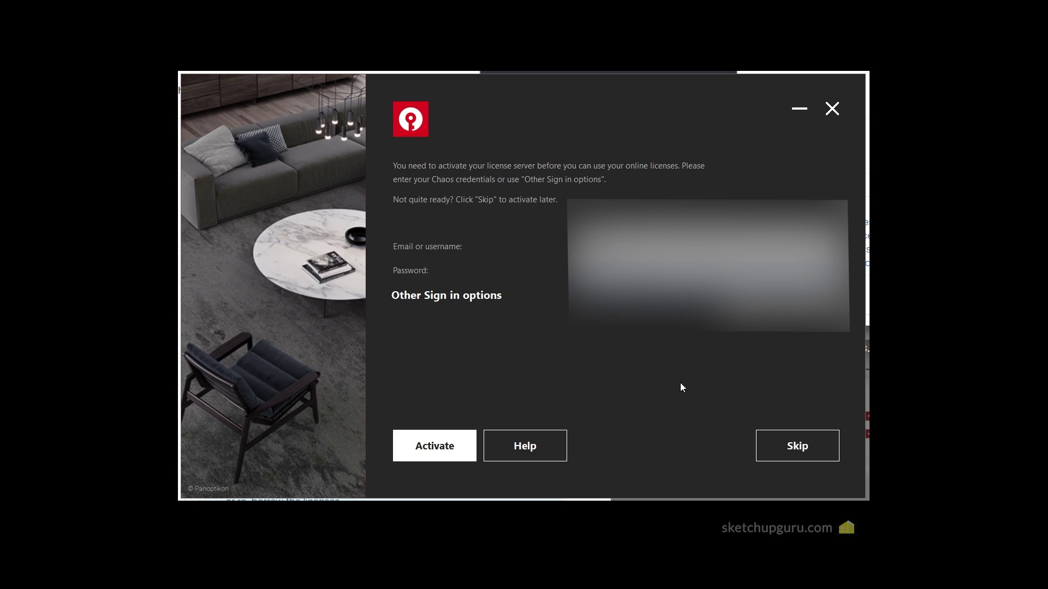
- Activate the license server with the entered credentials and test V-Ray in SketchUp Pro 2022 by starting a render from the Asset Editor
left_click(451, 448)
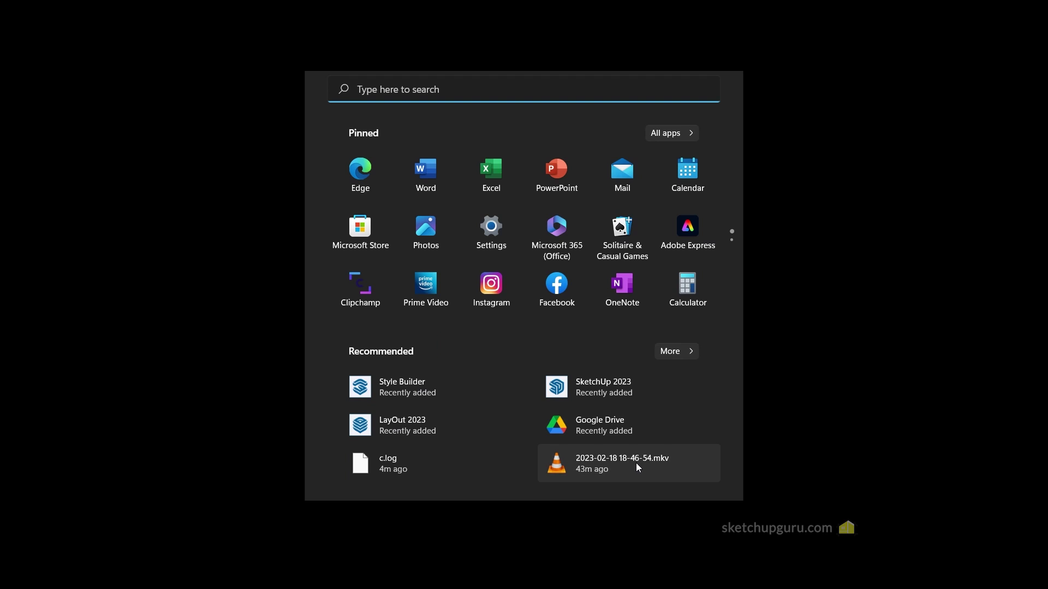
type("ske")
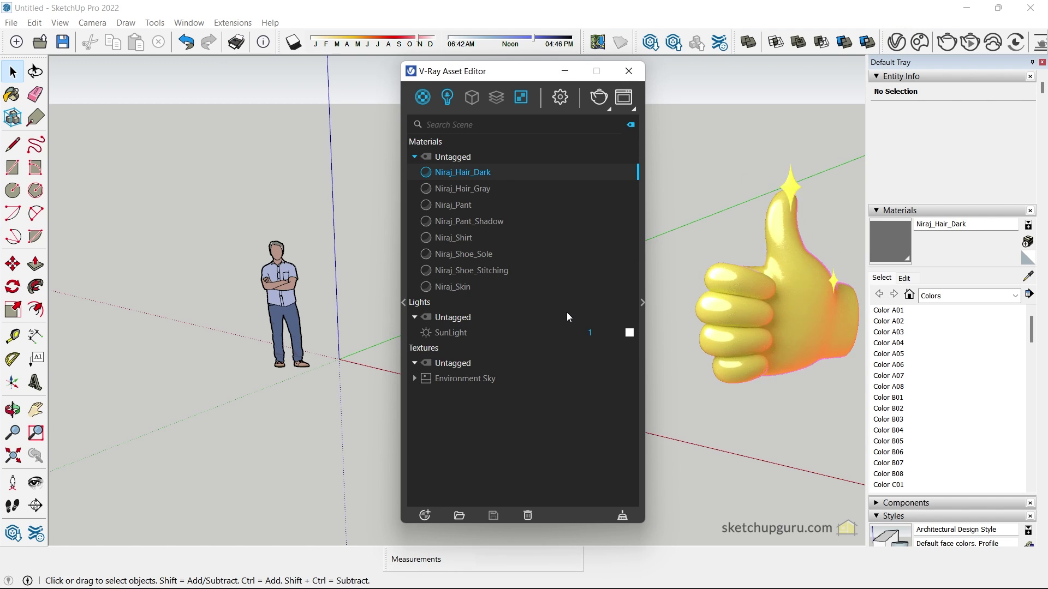
left_click(597, 96)
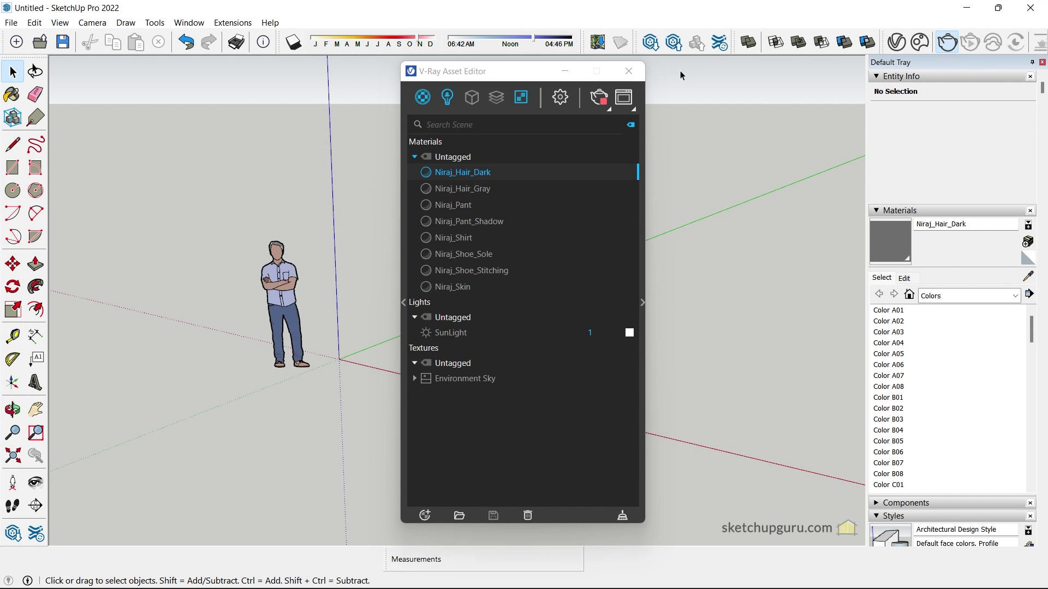
left_click(630, 76)
- Go to V-Ray's License Server page from SketchUp and check the account's online licensing status and options
left_click(232, 22)
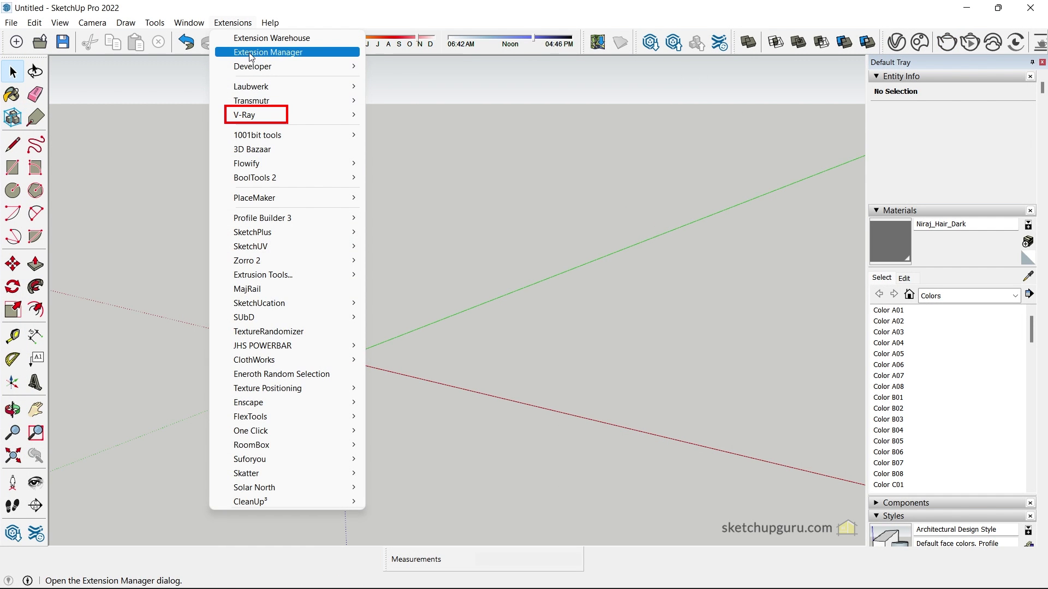
mouse_move(273, 115)
mouse_move(456, 317)
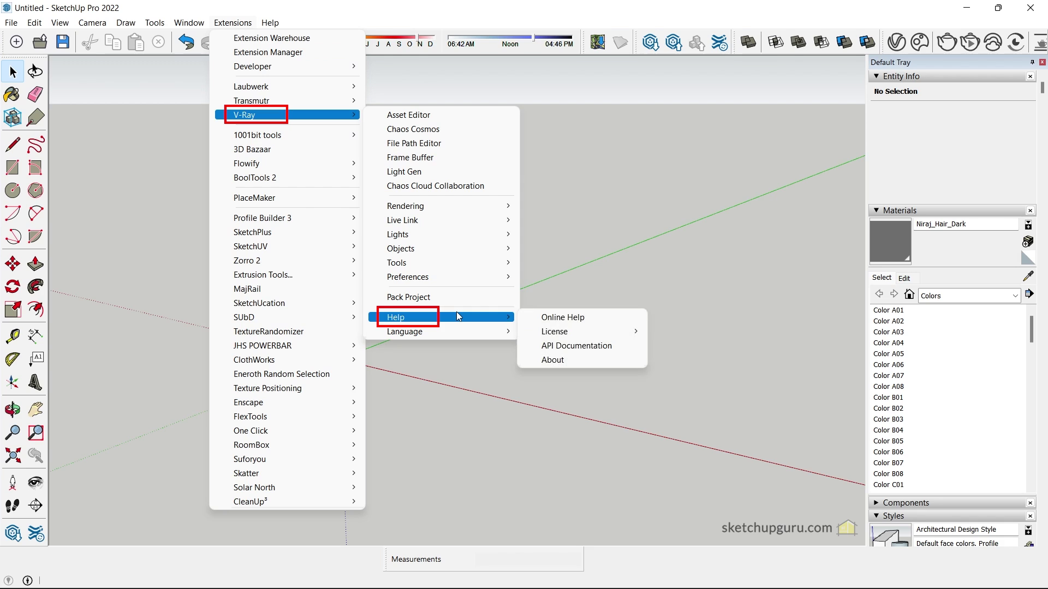
mouse_move(567, 334)
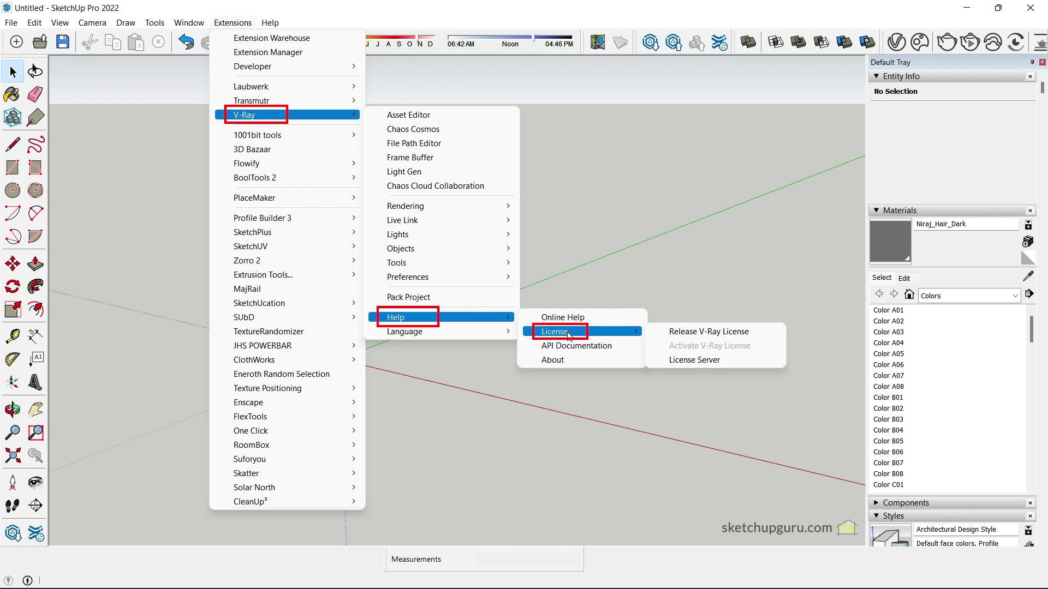
left_click(696, 360)
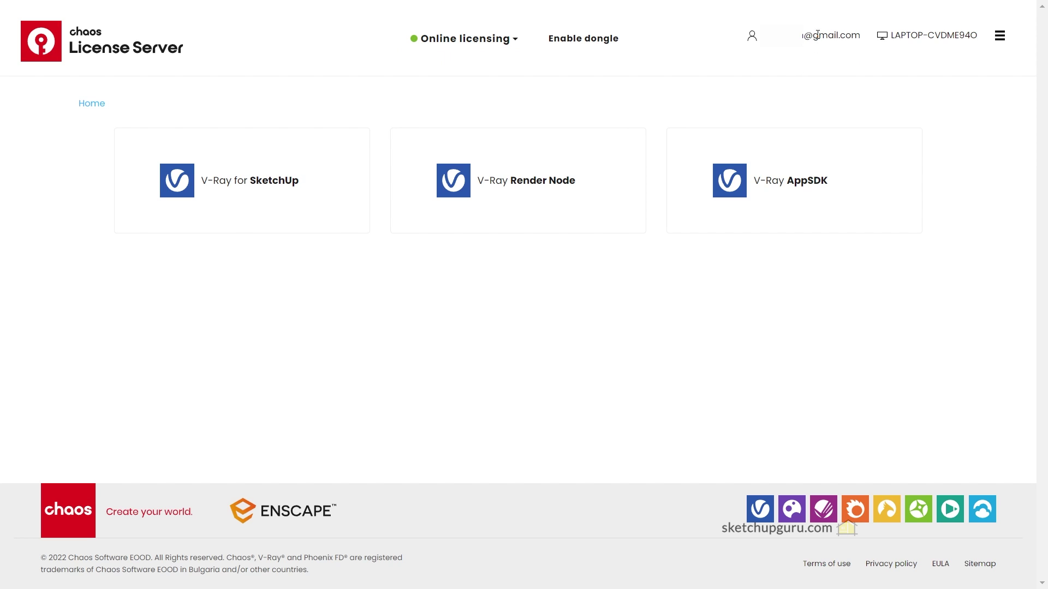
left_click(502, 41)
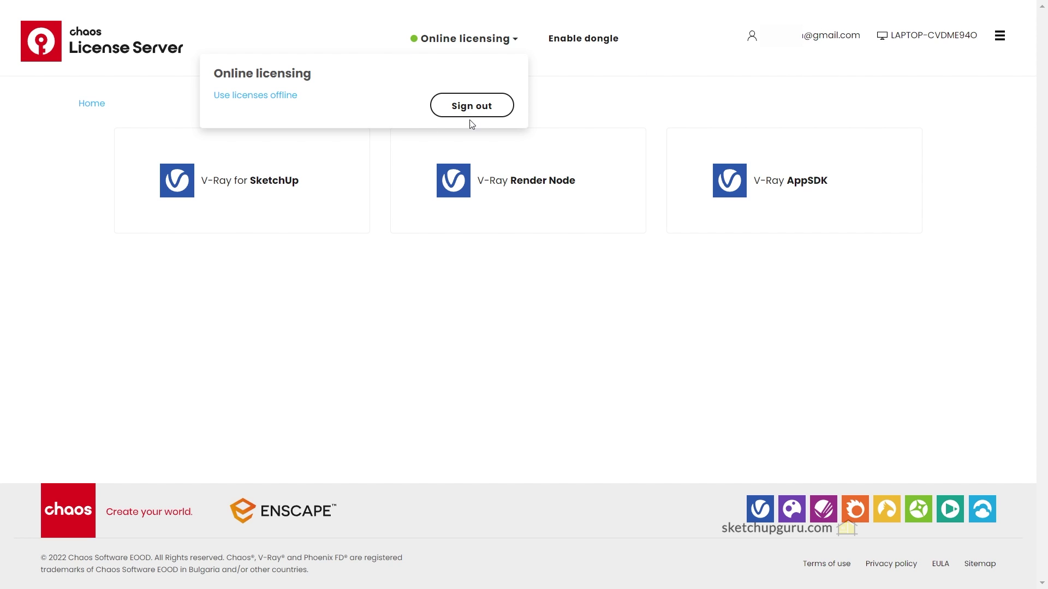
left_click(414, 307)
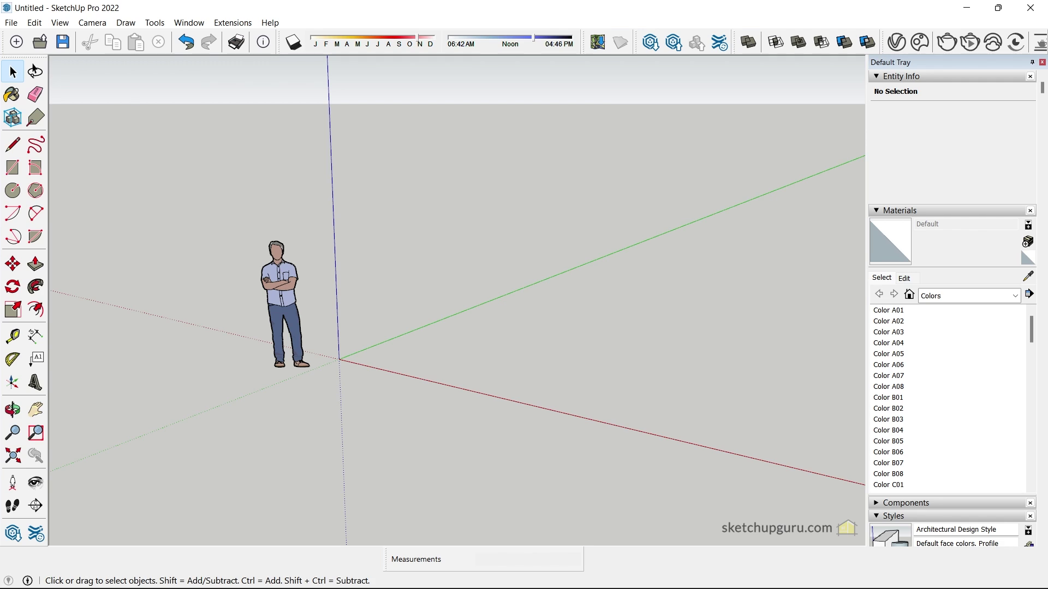
- Download SketchUp Pro 2023 for Windows 64 Bit and install it in English with Scan Essentials, Revit Importer and V-Ray for SketchUp
left_click(591, 573)
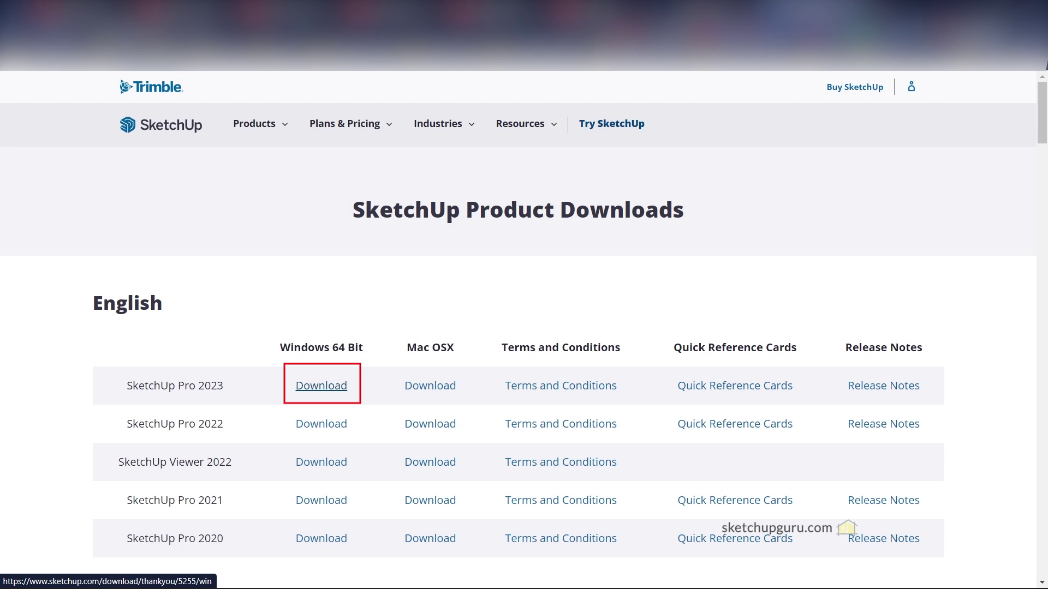
left_click(321, 386)
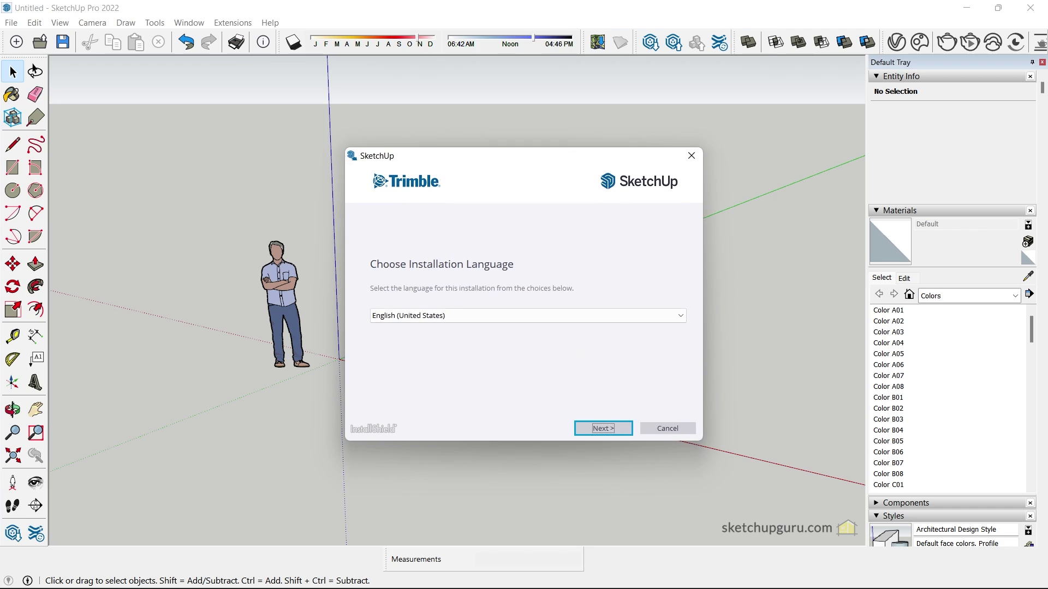
key("Return")
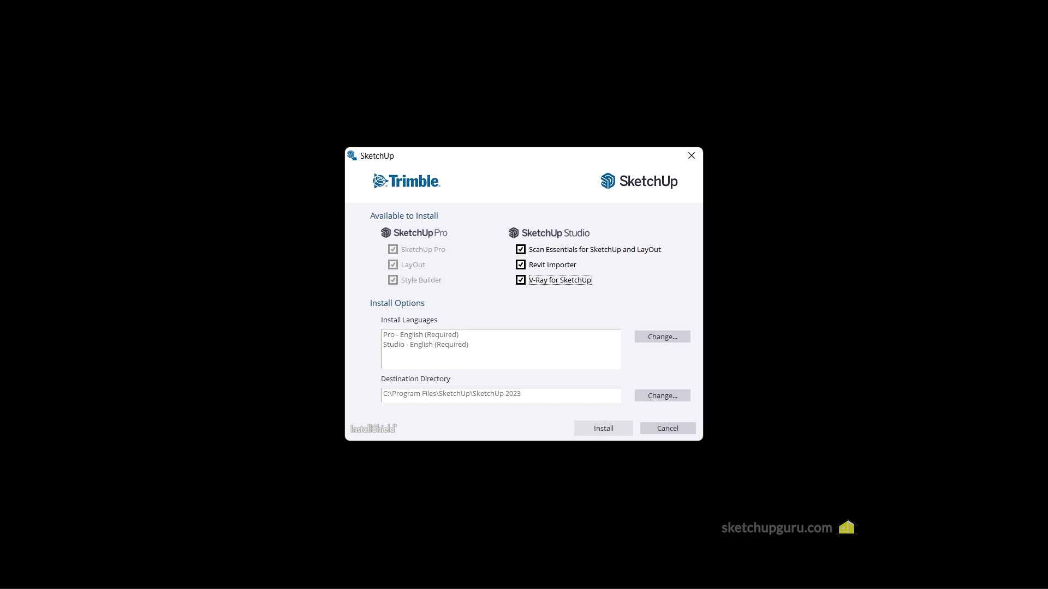
left_click(604, 429)
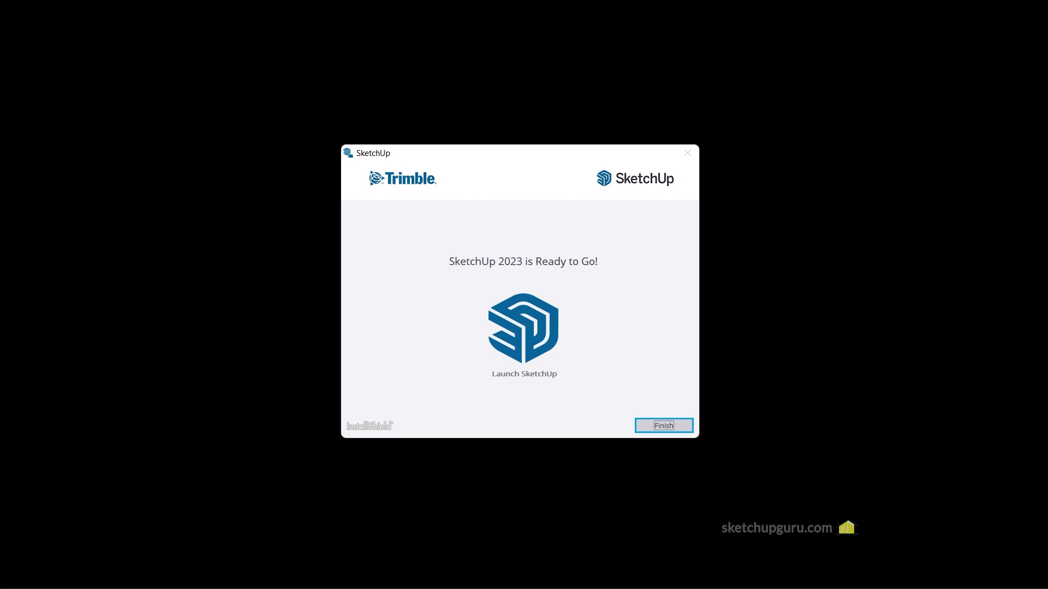
key("Return")
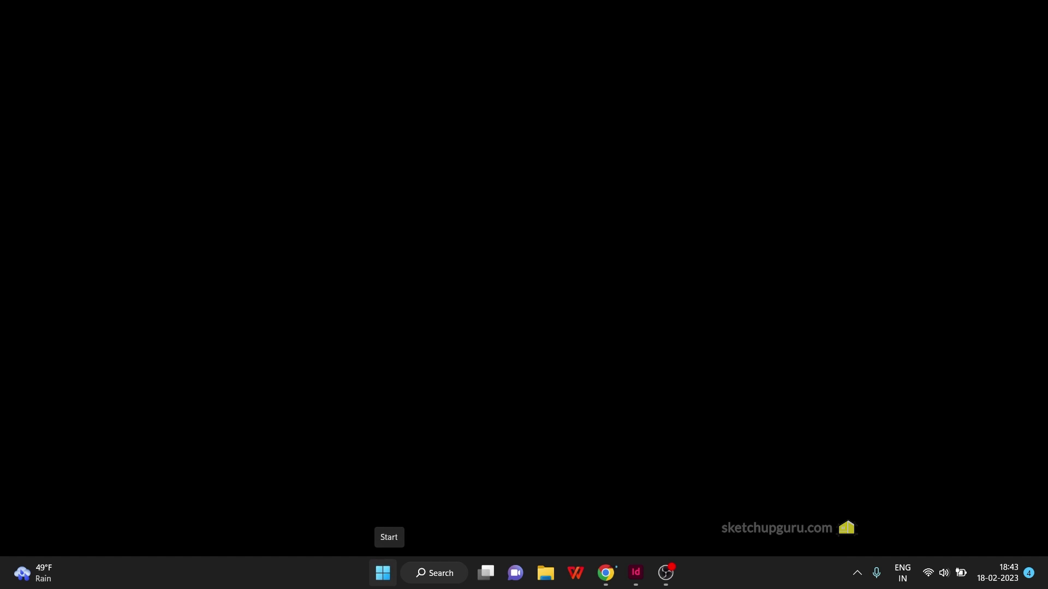
- Launch SketchUp 2023 and agree to the Trimble Product Terms
left_click(382, 573)
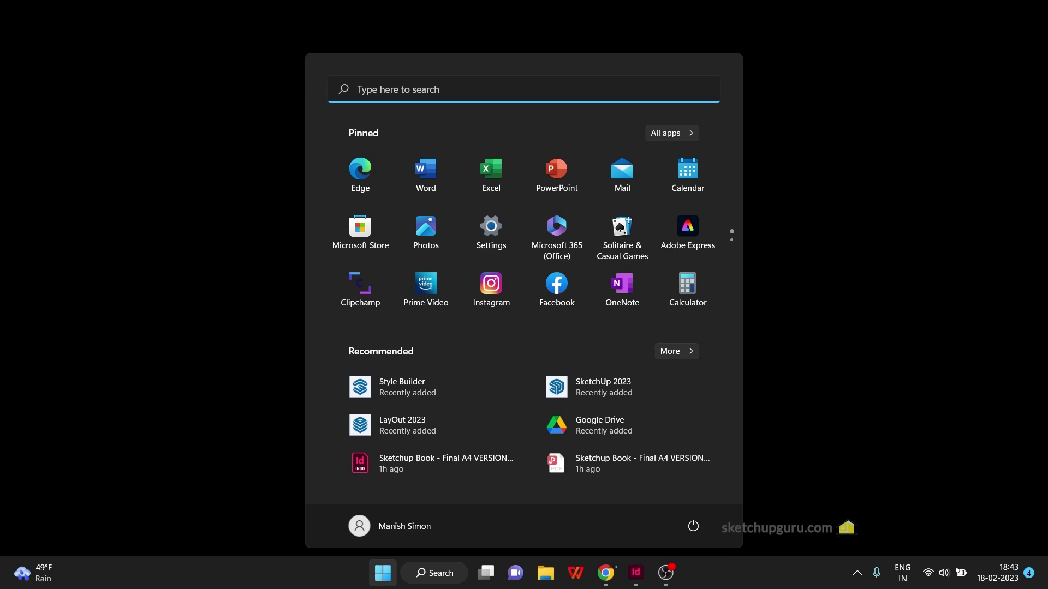
type("sketchup 2020")
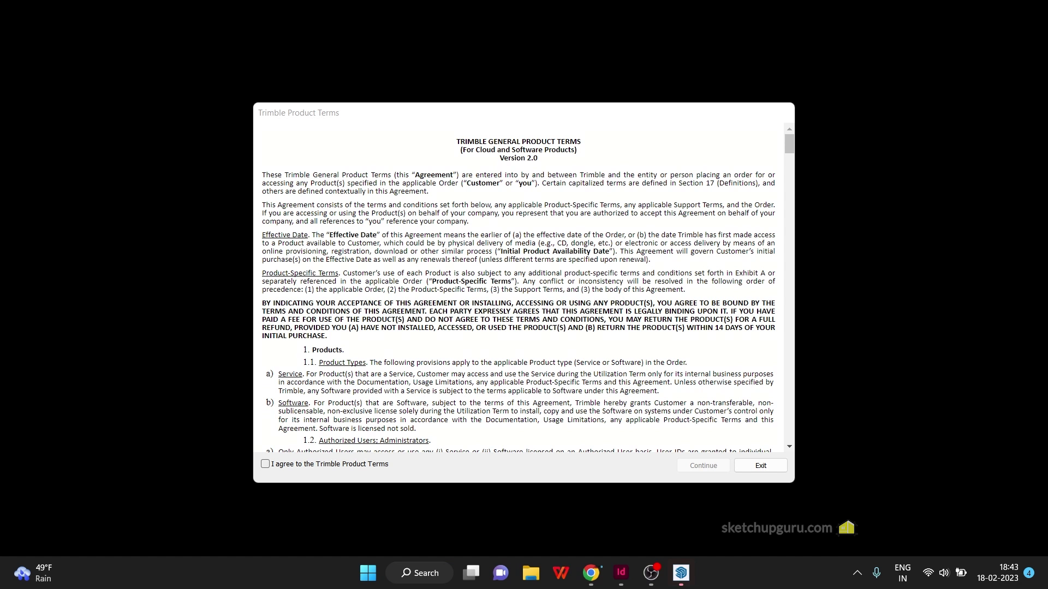
left_click(265, 463)
left_click(703, 466)
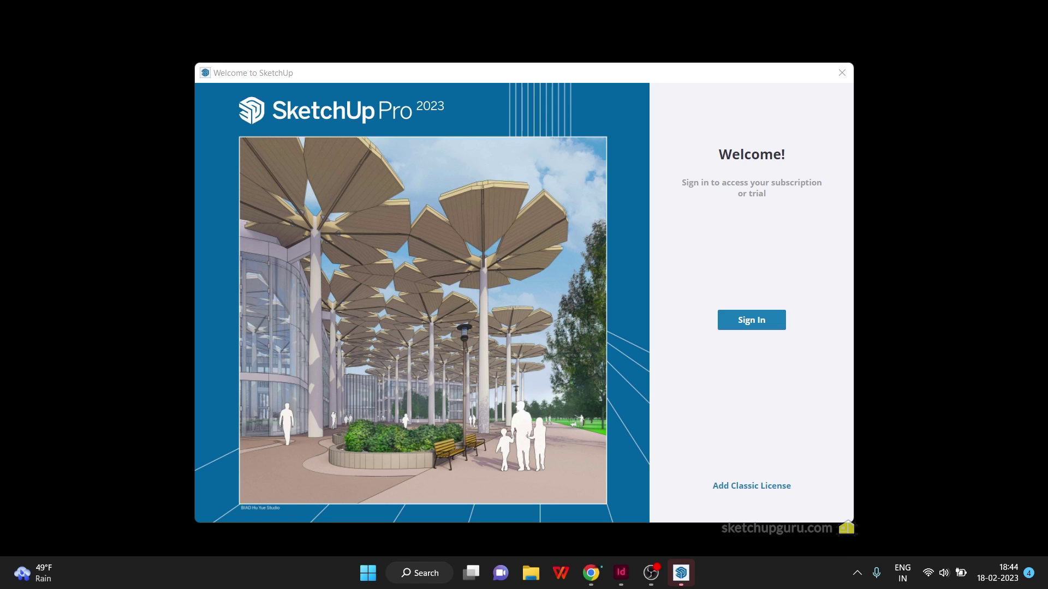
- Sign in to SketchUp with a Google account and accept the V-Ray for SketchUp End User License Agreement
left_click(751, 320)
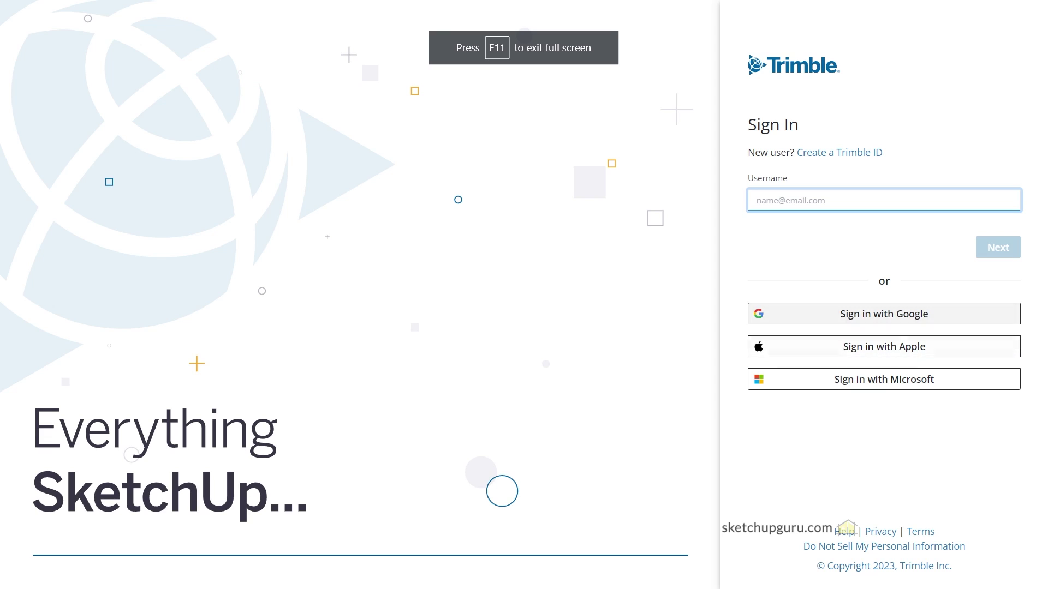
left_click(884, 314)
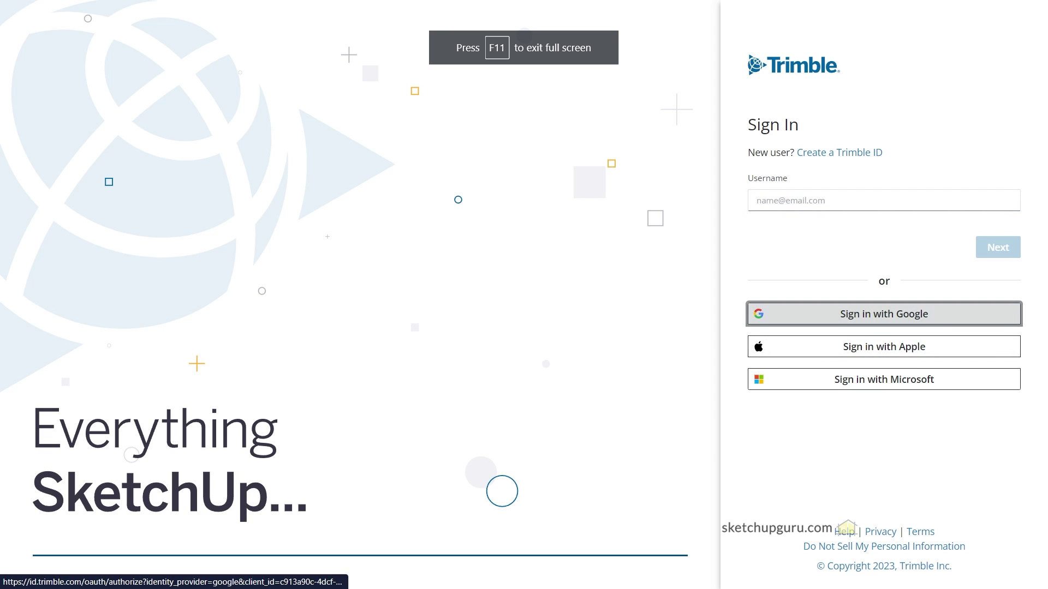
left_click(883, 313)
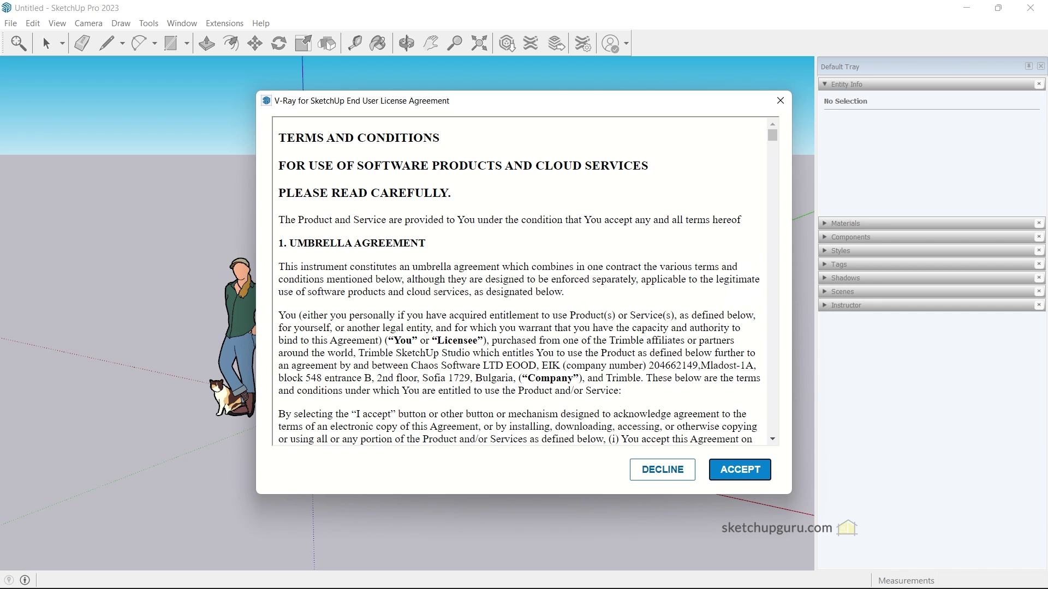
left_click(740, 470)
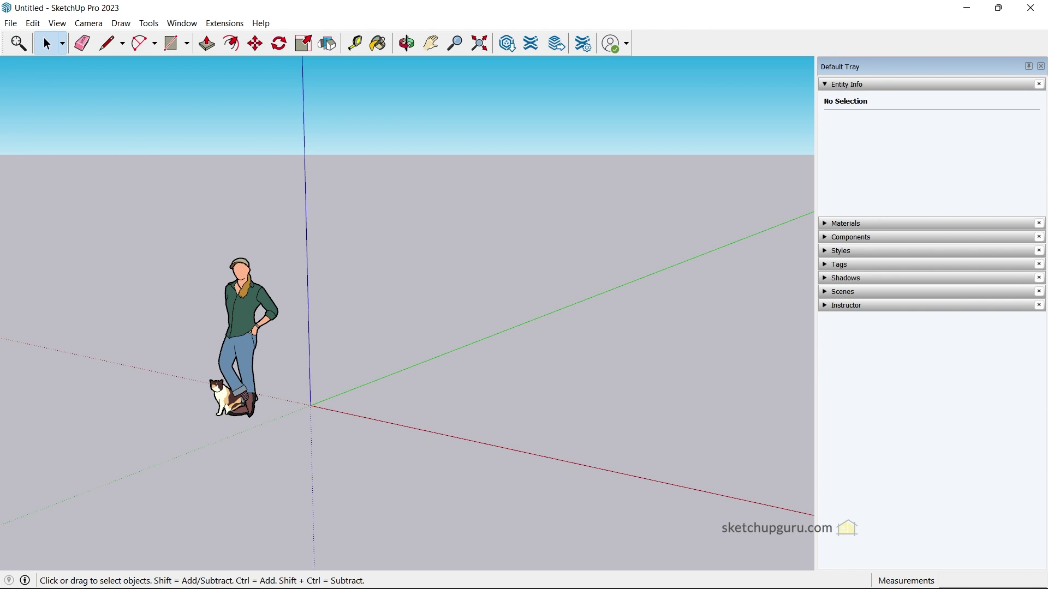
- Show the V-Ray for SketchUp, V-Ray Lights, V-Ray Objects and V-Ray Utilities toolbars and dock them around the viewport
left_click_drag(437, 300, 407, 313)
left_click(57, 23)
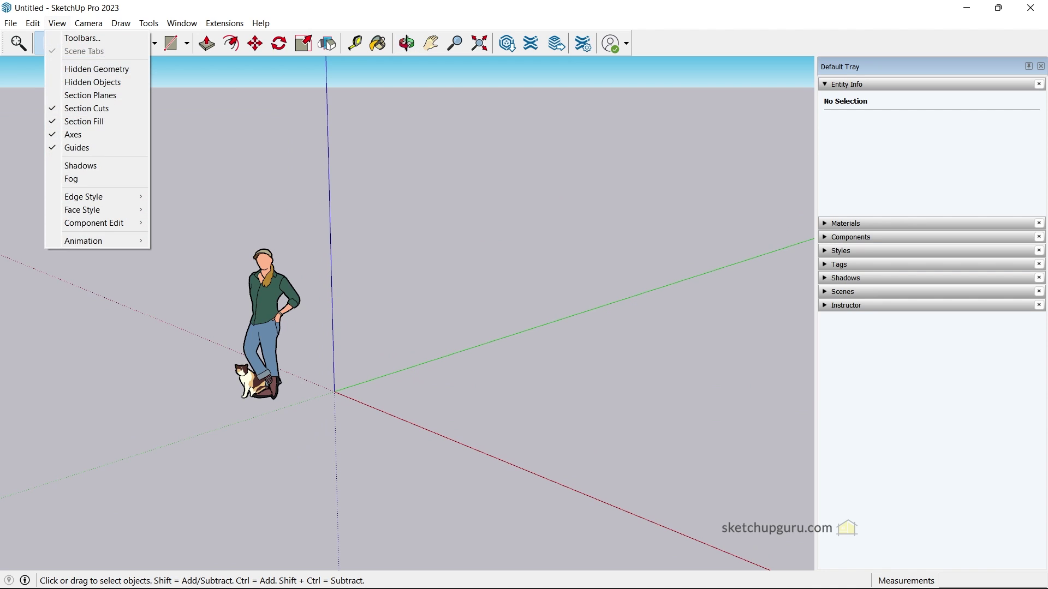
left_click(57, 23)
left_click(57, 23)
left_click(81, 38)
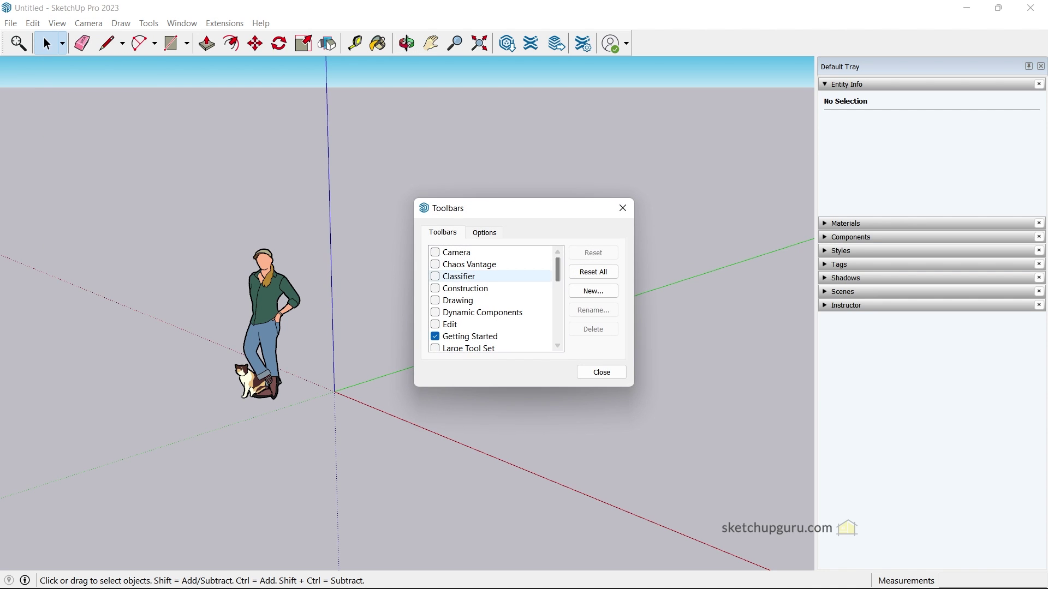
scroll(494, 288, "down", 3)
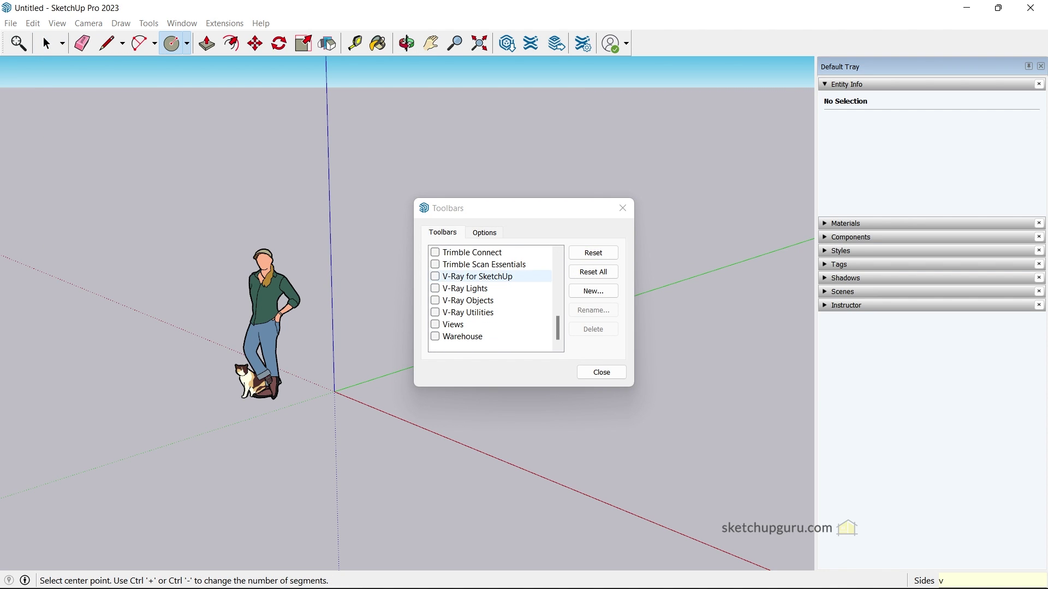
left_click(435, 276)
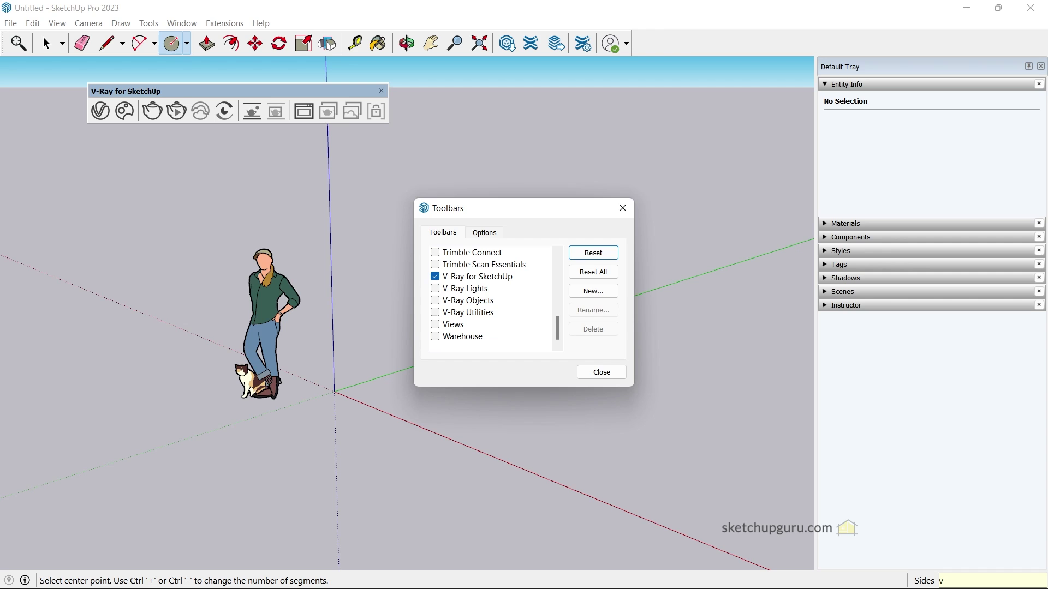
left_click(434, 288)
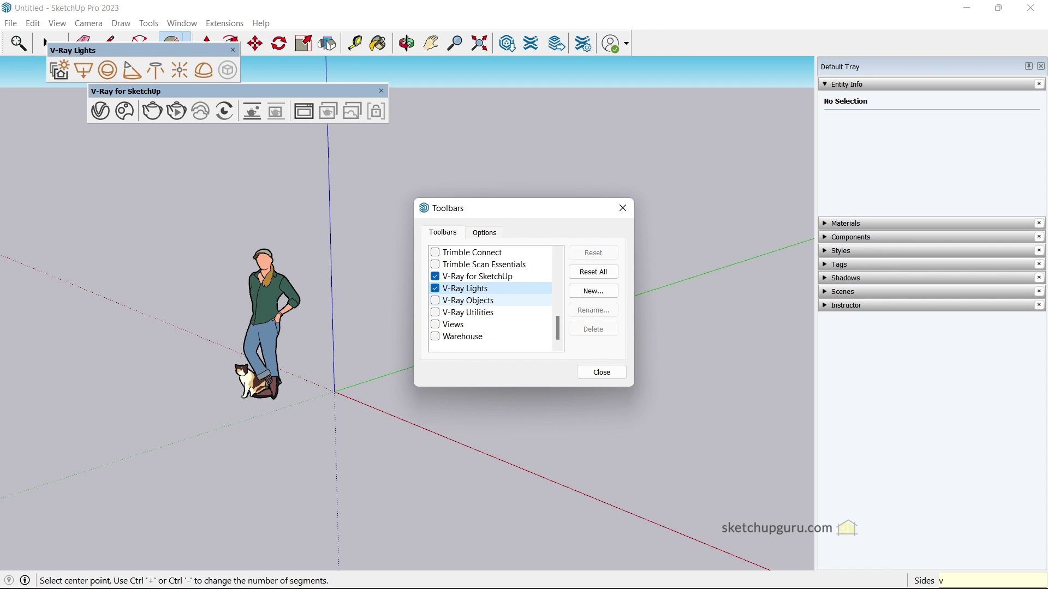
left_click(434, 300)
left_click(434, 313)
left_click(602, 372)
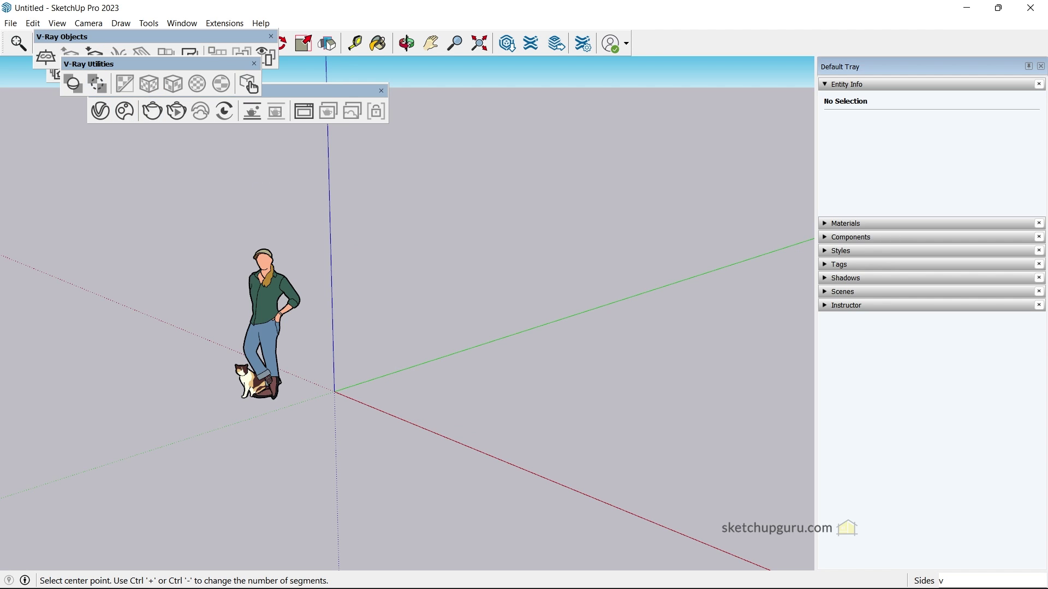
left_click_drag(87, 64, 128, 200)
mouse_move(180, 91)
left_mouse_down()
mouse_move(13, 92)
mouse_move(895, 70)
mouse_move(677, 44)
left_mouse_up()
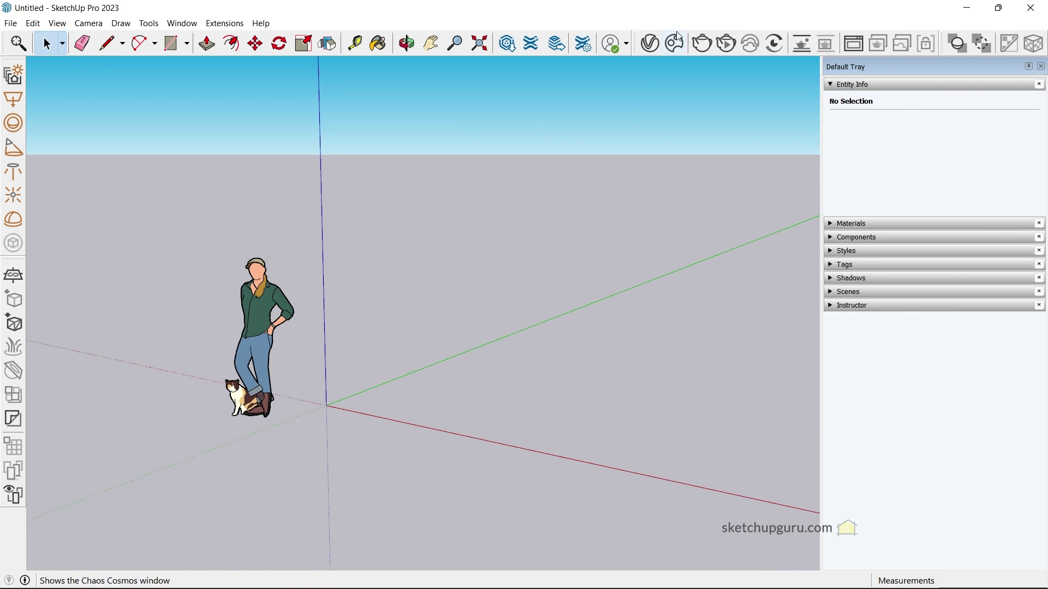
- Check that V-Ray loads by looking through the scene's assets in the V-Ray Asset Editor, and close the editor
left_click(651, 46)
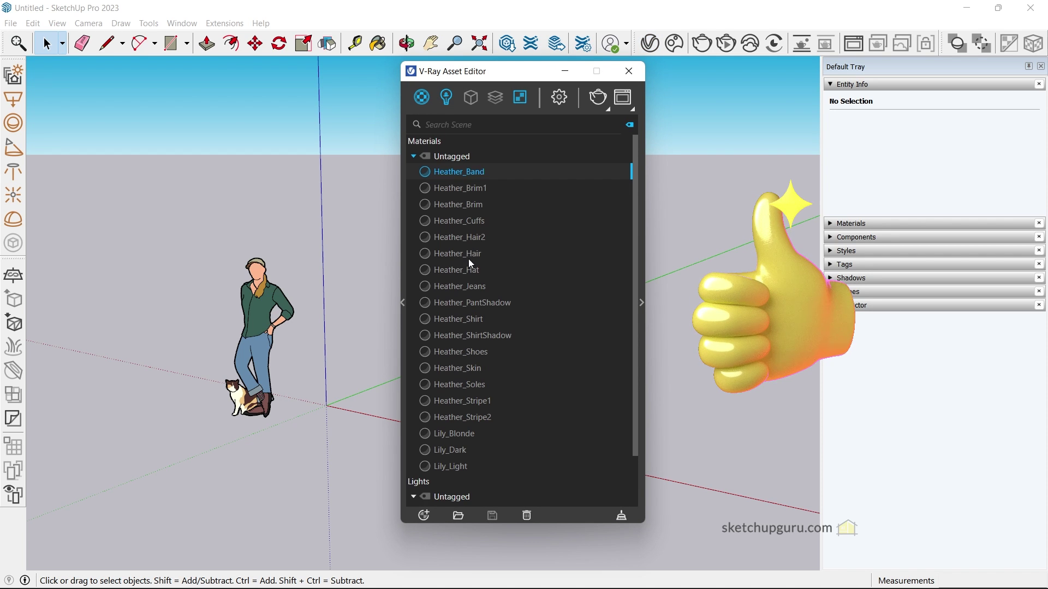
scroll(472, 274, "down", 2)
scroll(492, 220, "up", 2)
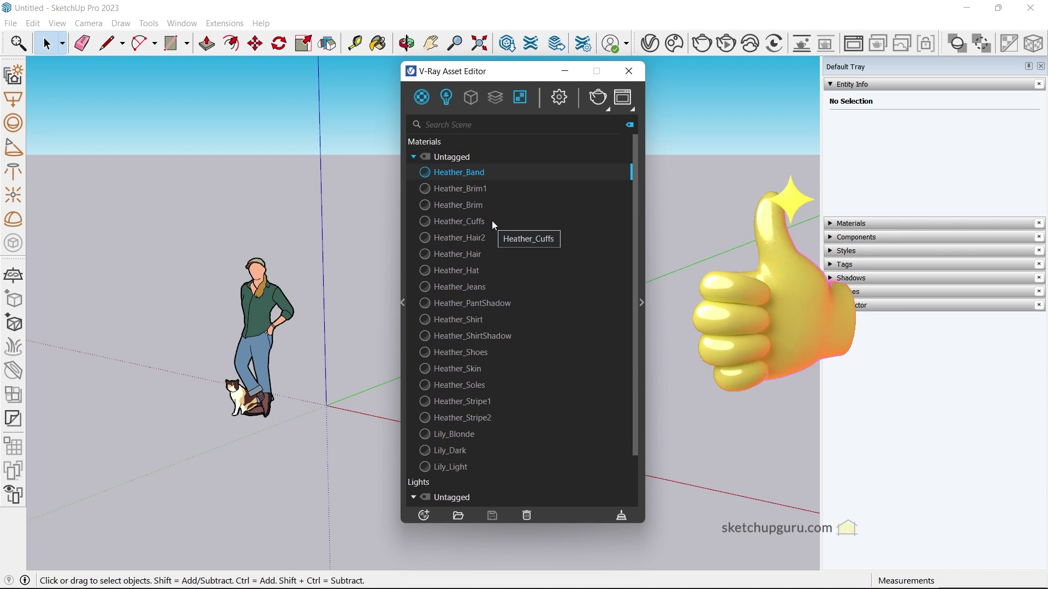
left_click(633, 71)
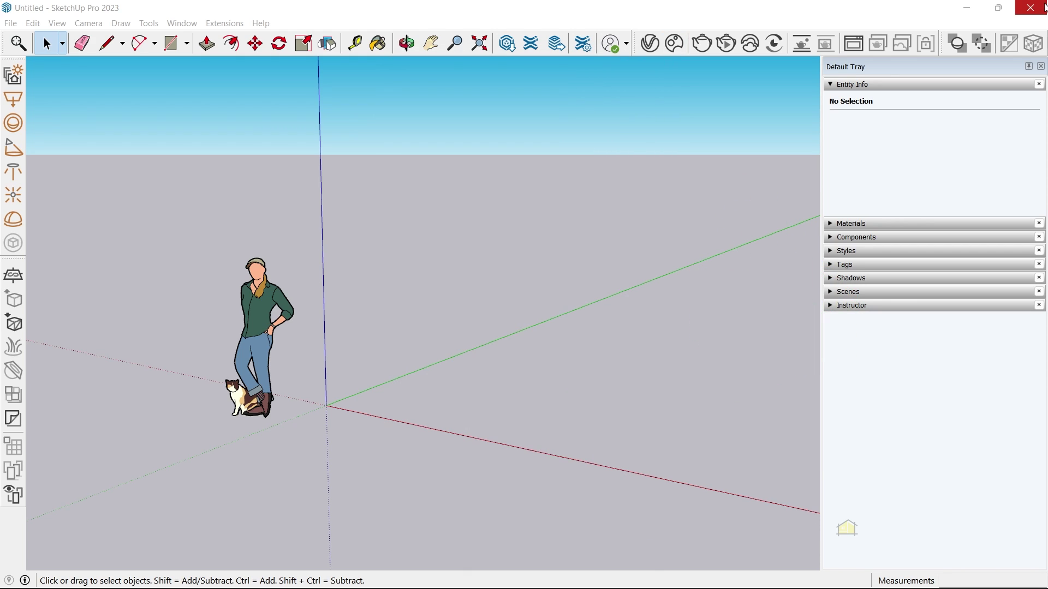